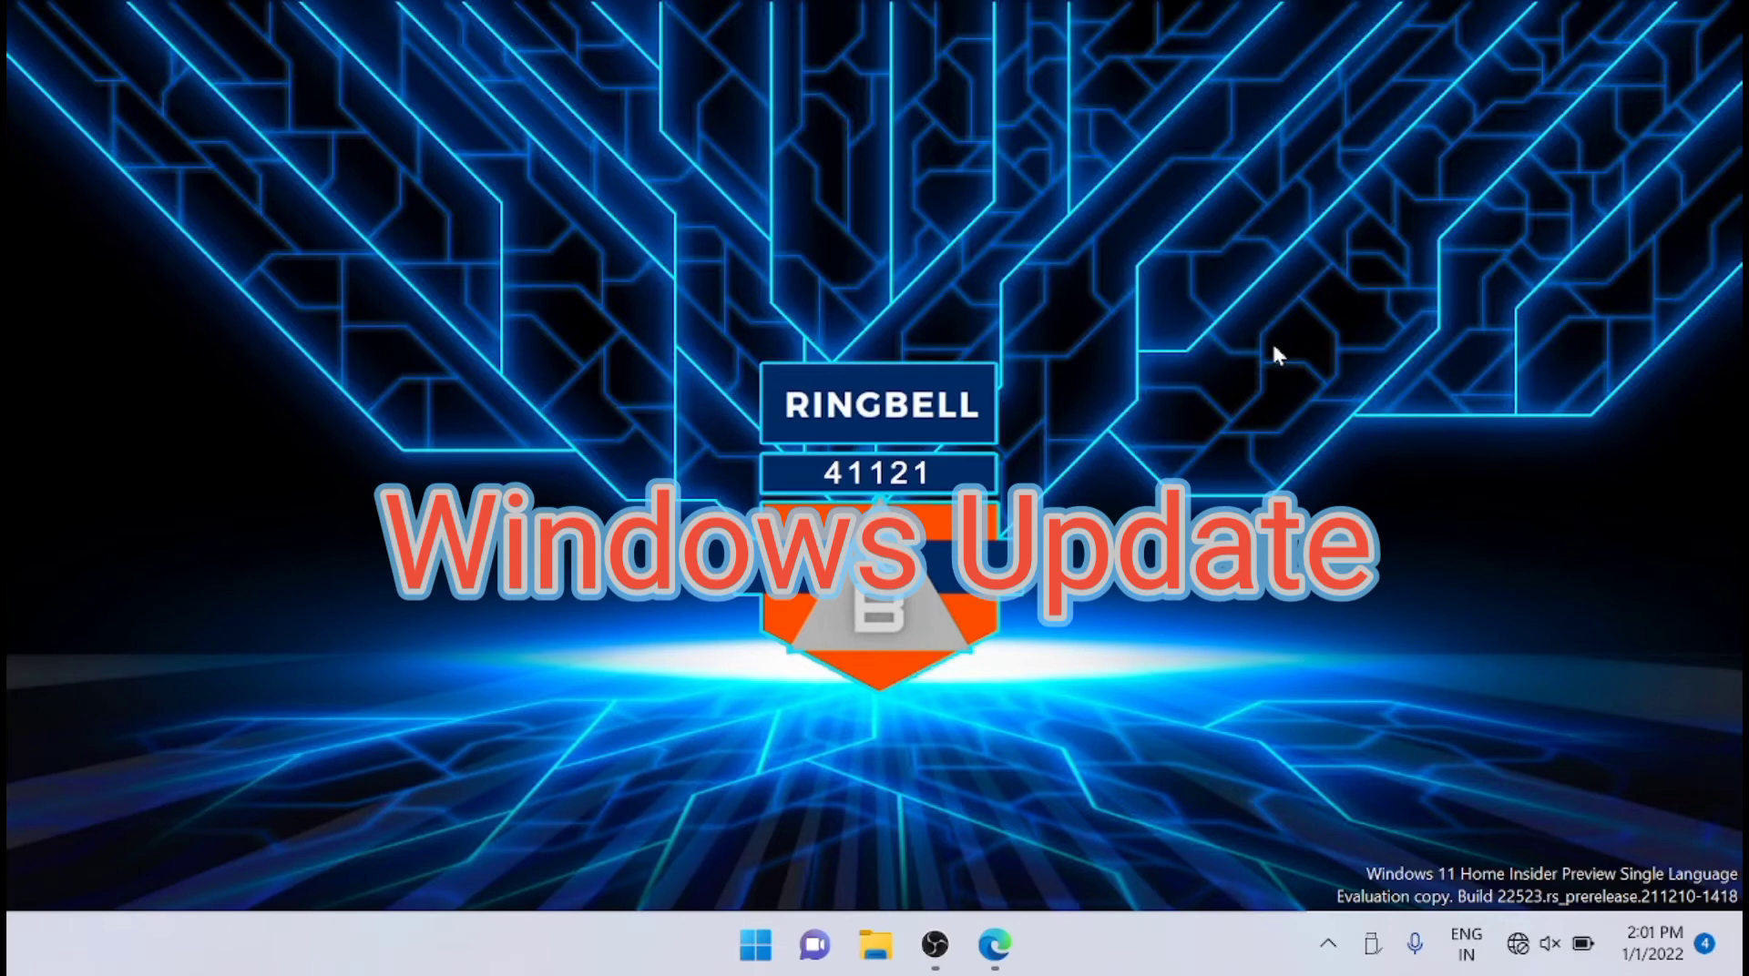
Open Settings and check the Windows Update page to confirm updates are current.
{"action": "left_click", "coordinate": [754, 964]}
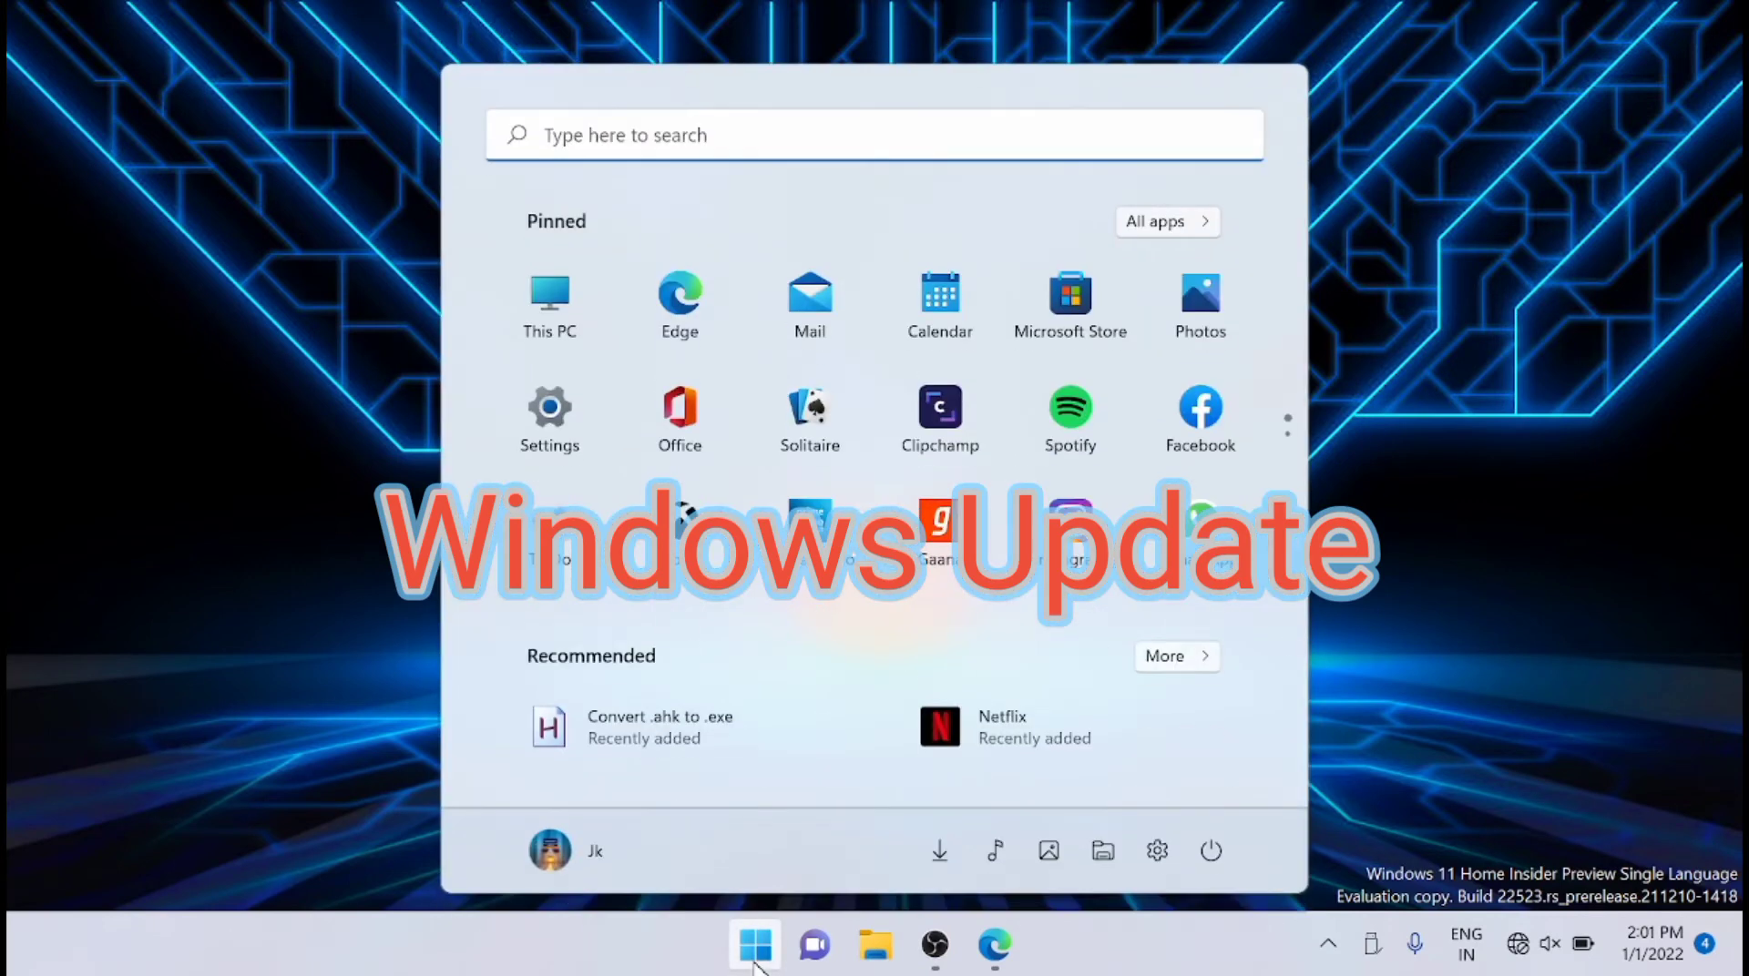
{"action": "left_click", "coordinate": [579, 445]}
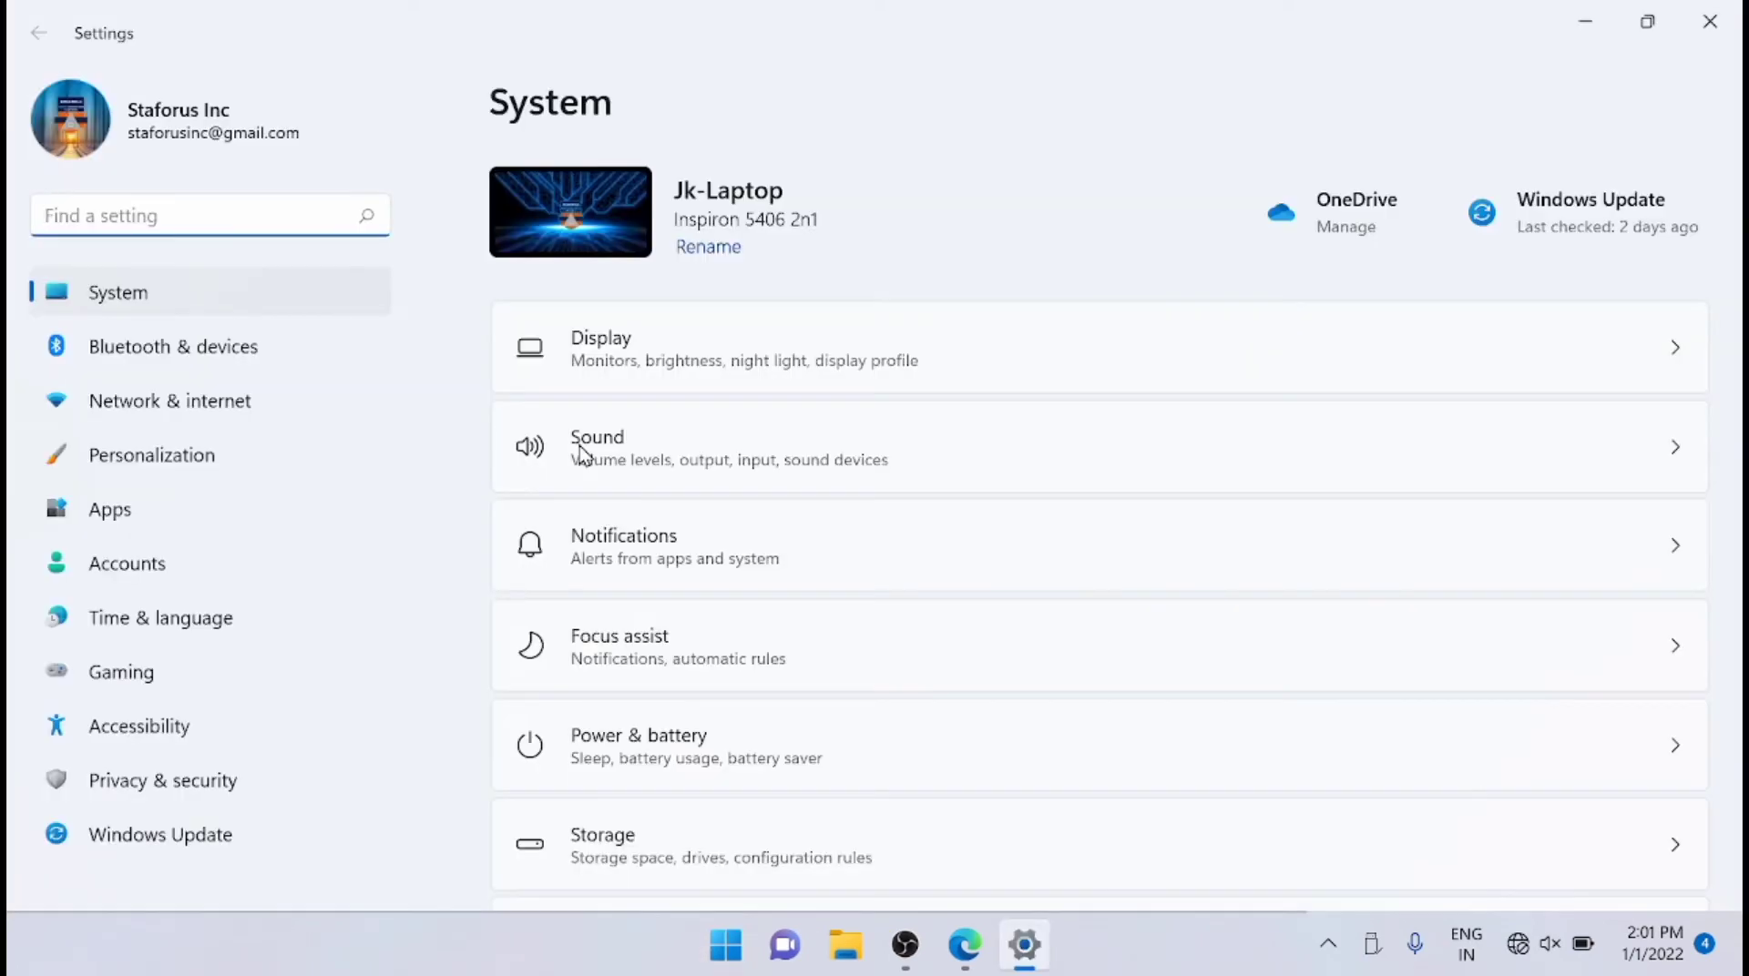
{"action": "left_click", "coordinate": [218, 827]}
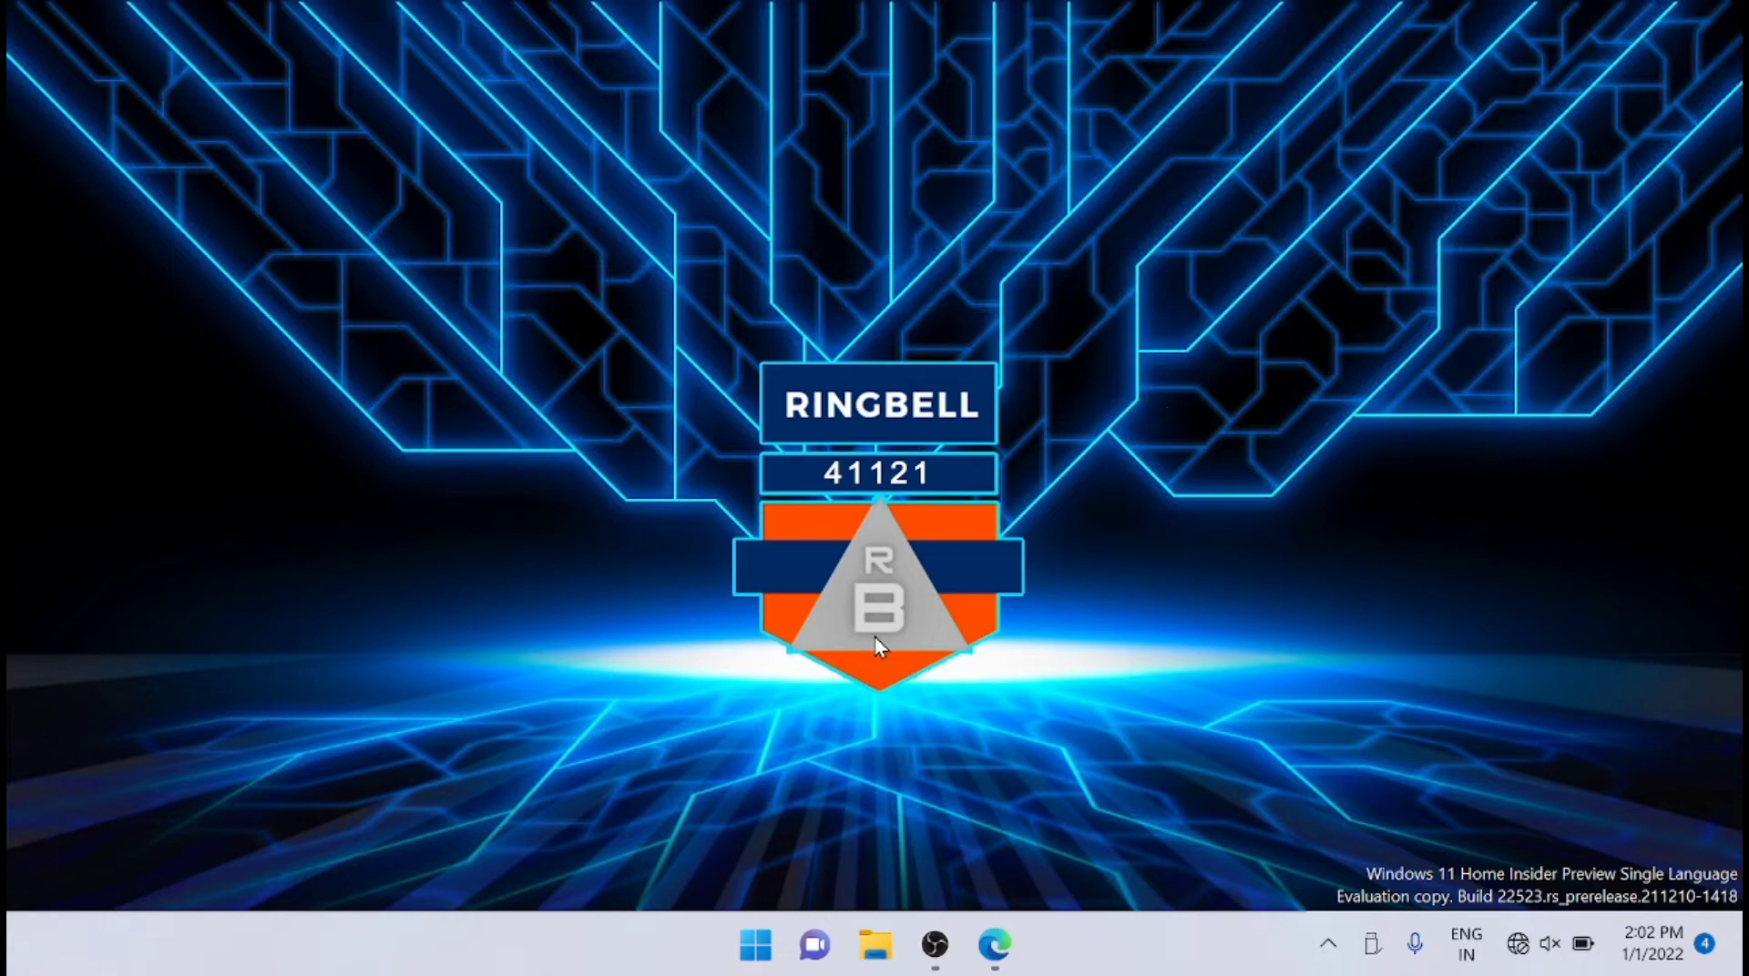
Replace the old command in the Run dialog with wsreset.exe and run it to reset the Microsoft Store cache.
{"action": "left_click", "coordinate": [755, 944]}
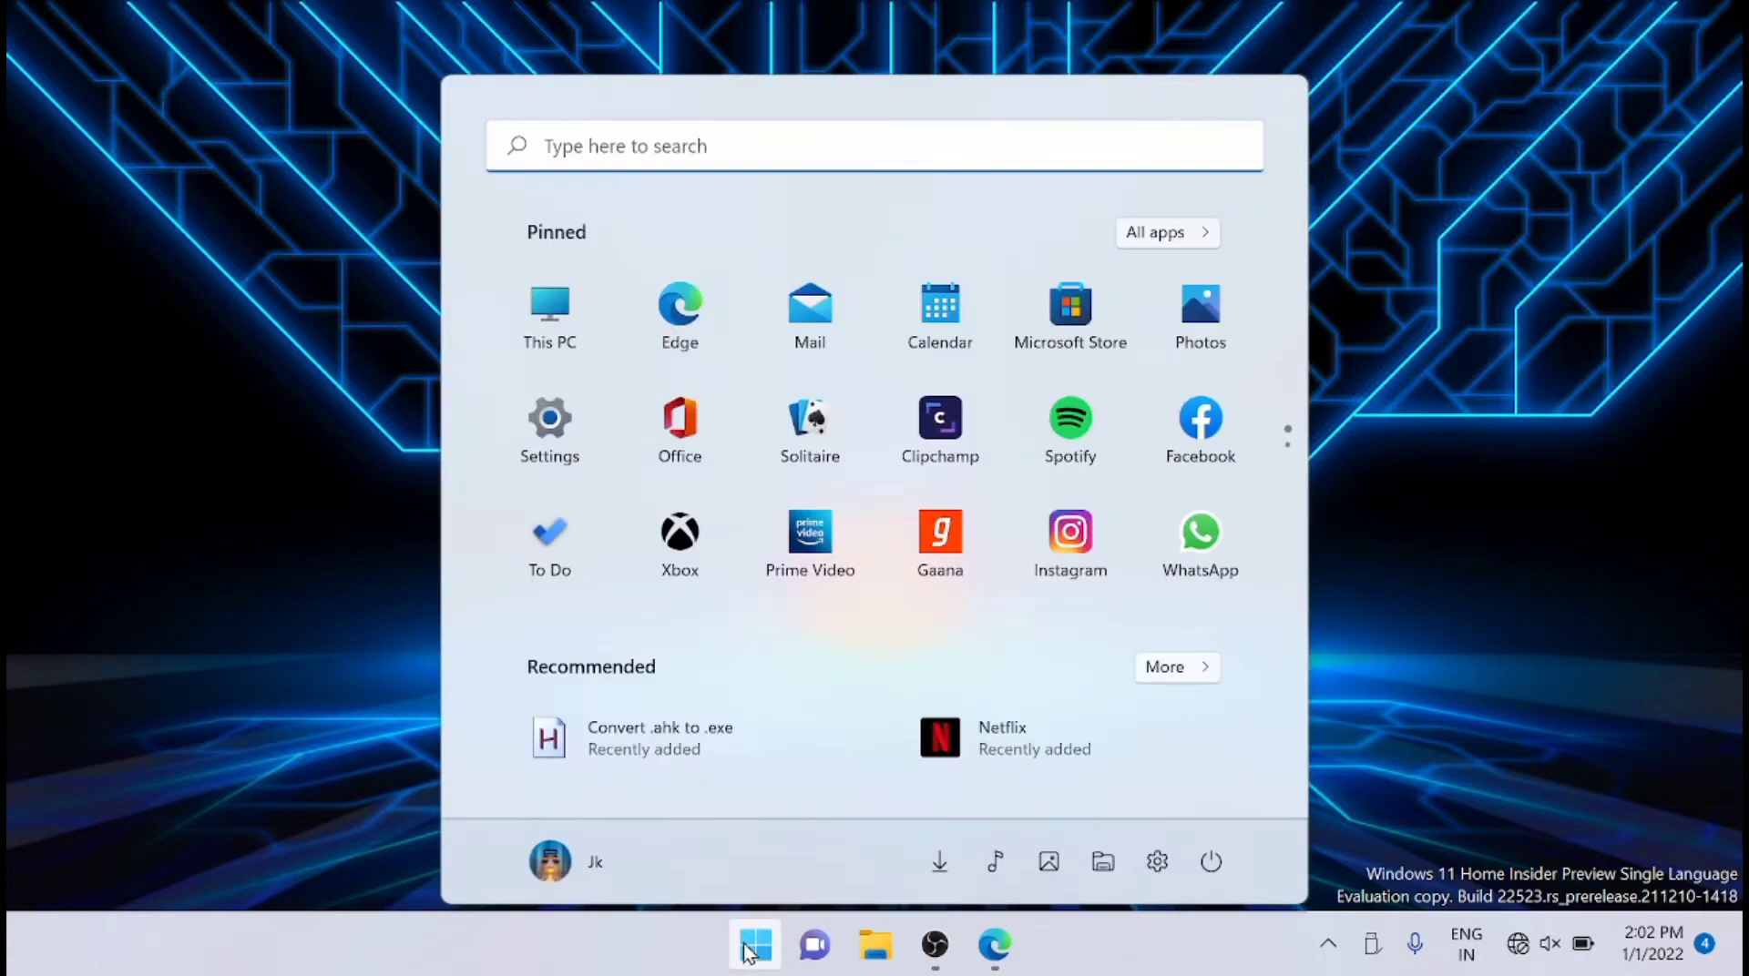
{"action": "left_click", "coordinate": [745, 136]}
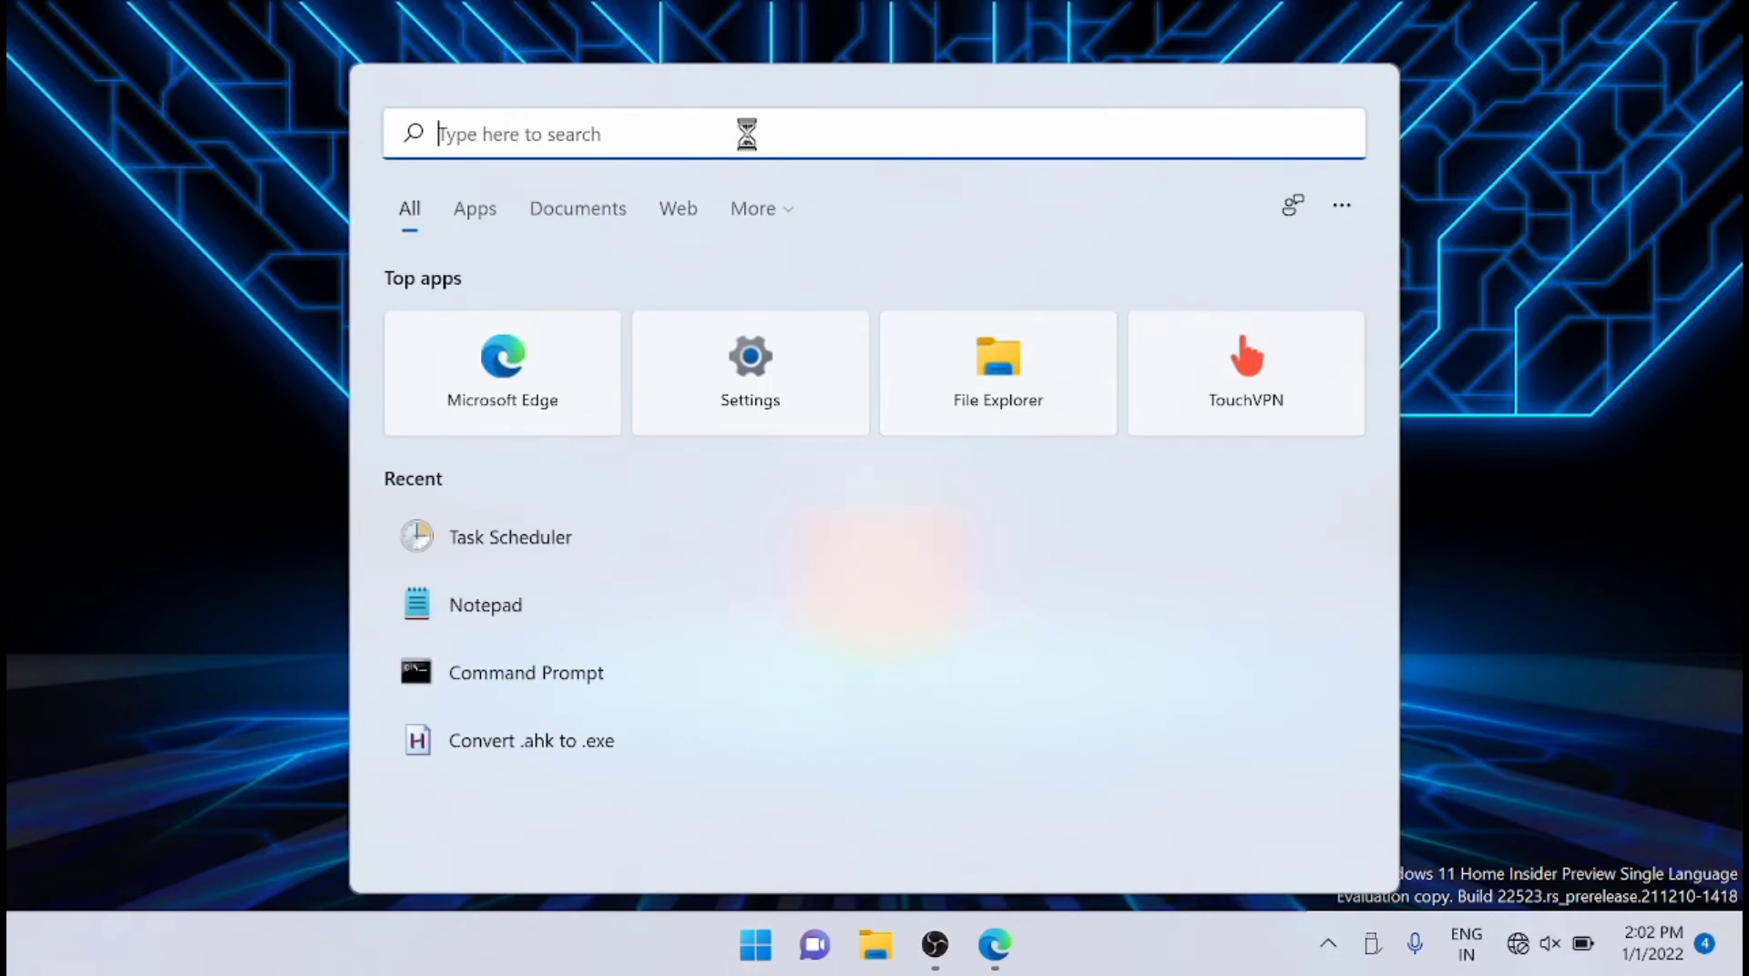
{"action": "type", "text": "run"}
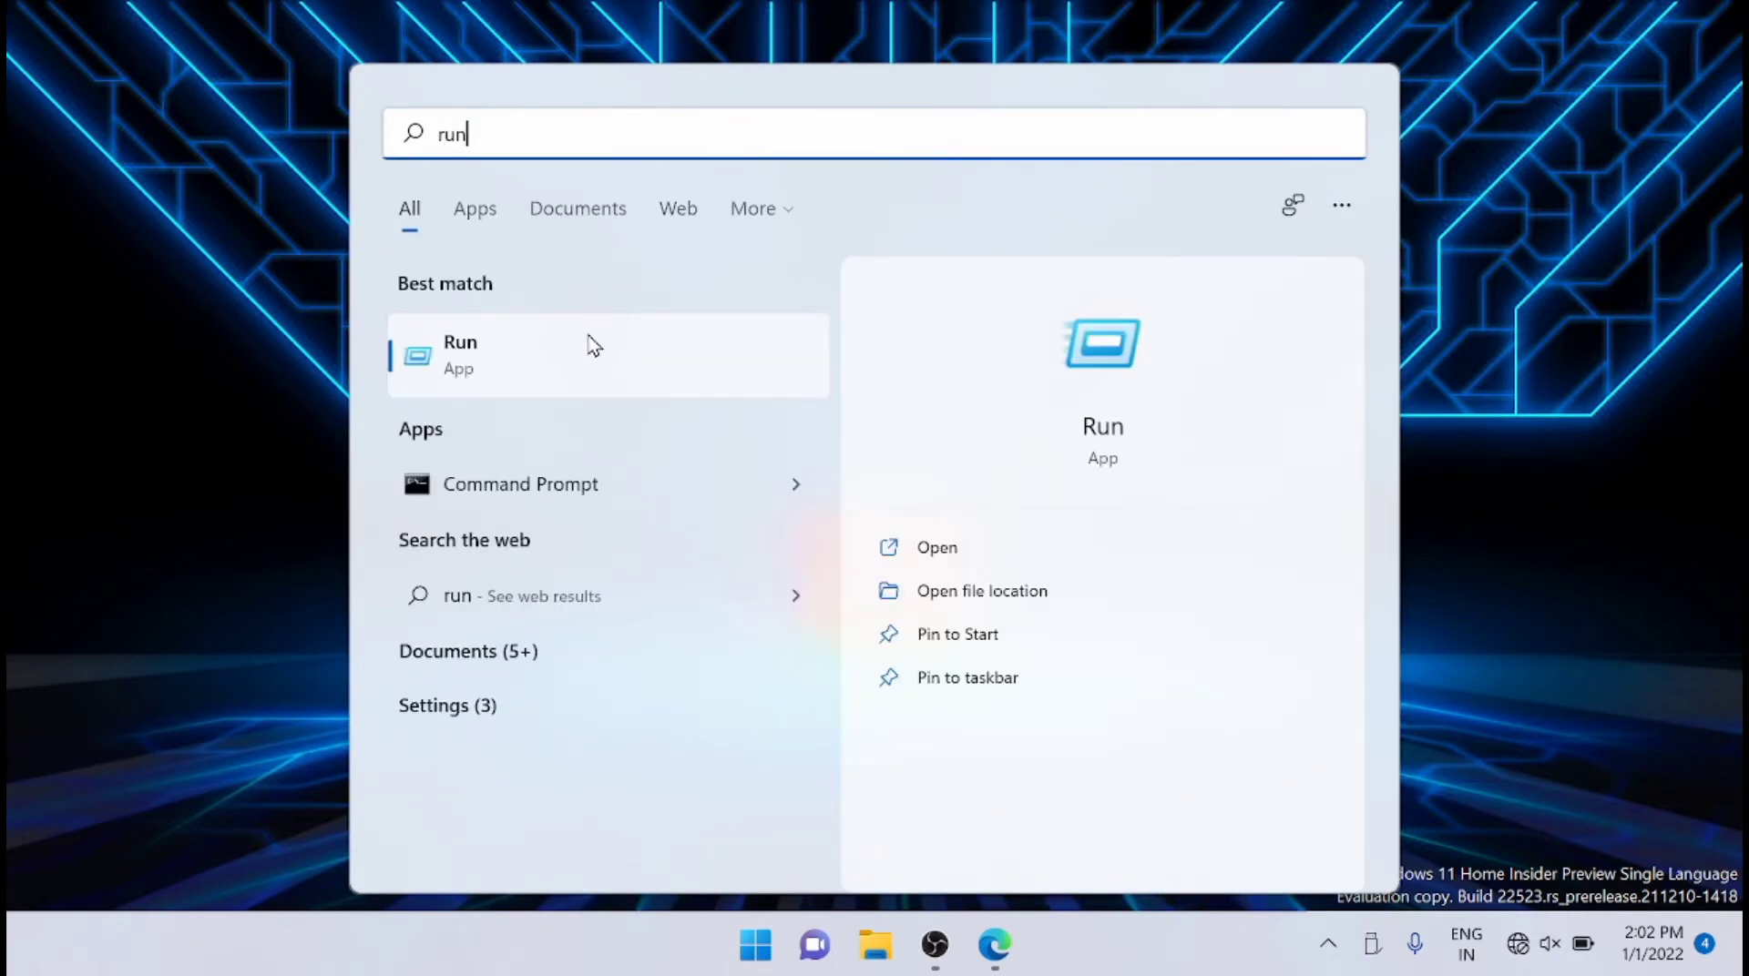
{"action": "left_click", "coordinate": [583, 348]}
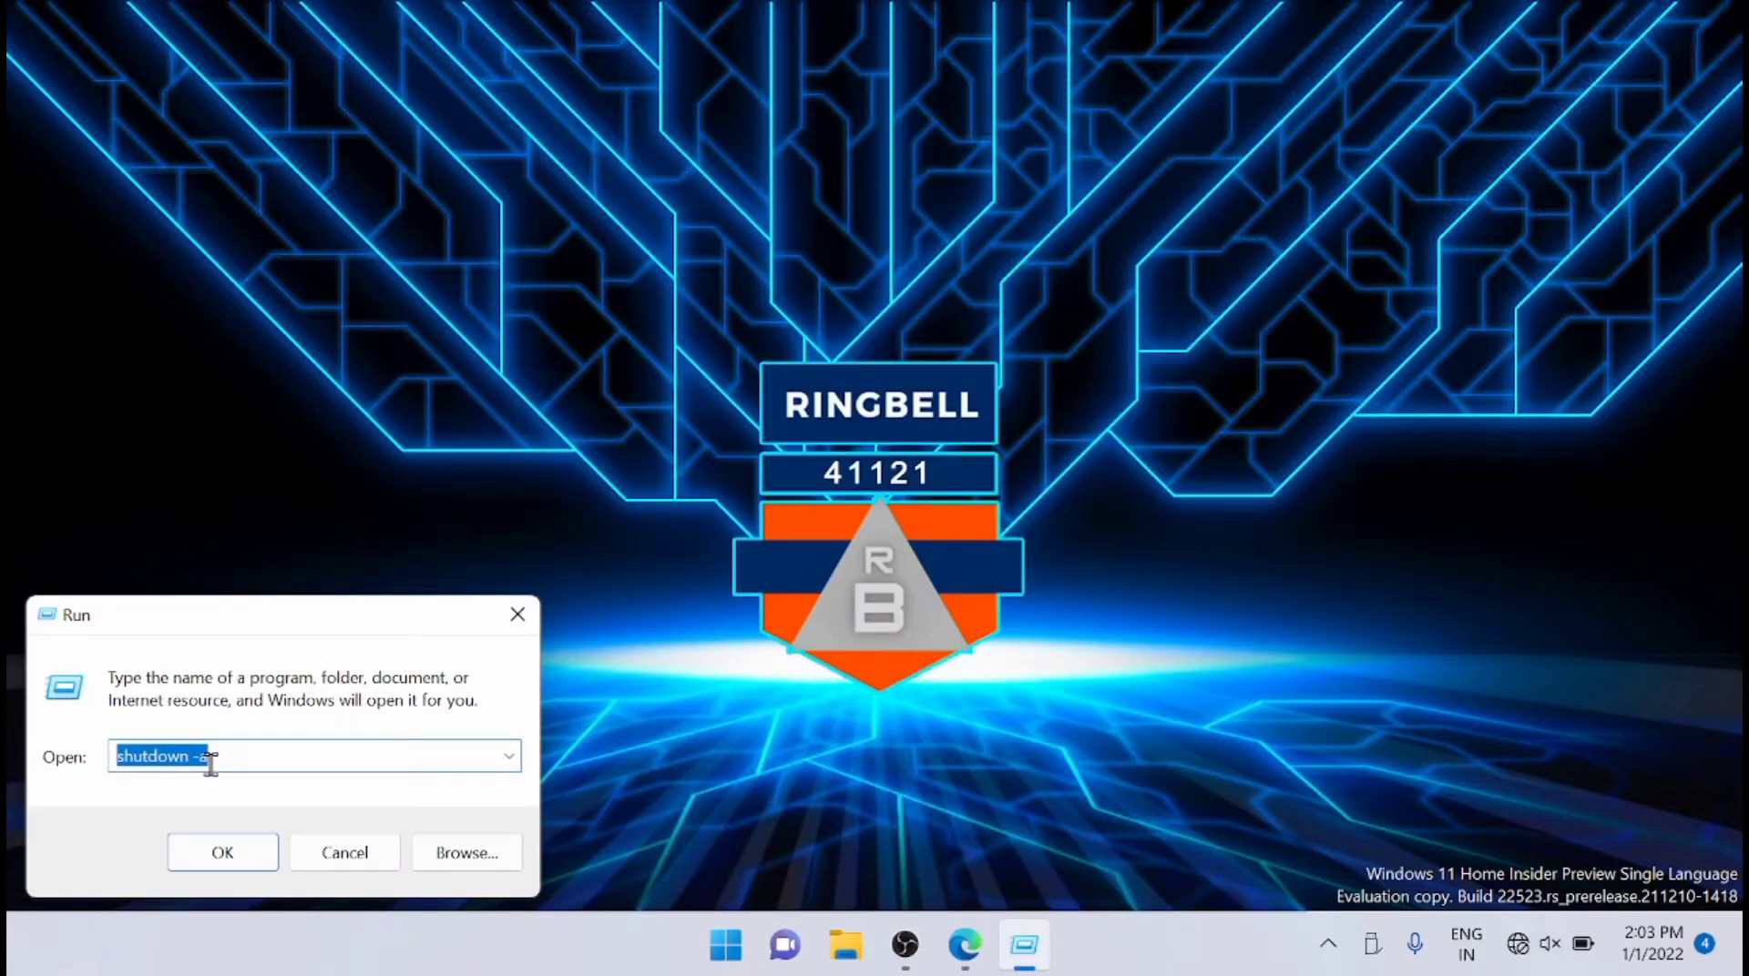
{"action": "left_click_drag", "start_coordinate": [222, 761], "coordinate": [34, 770]}
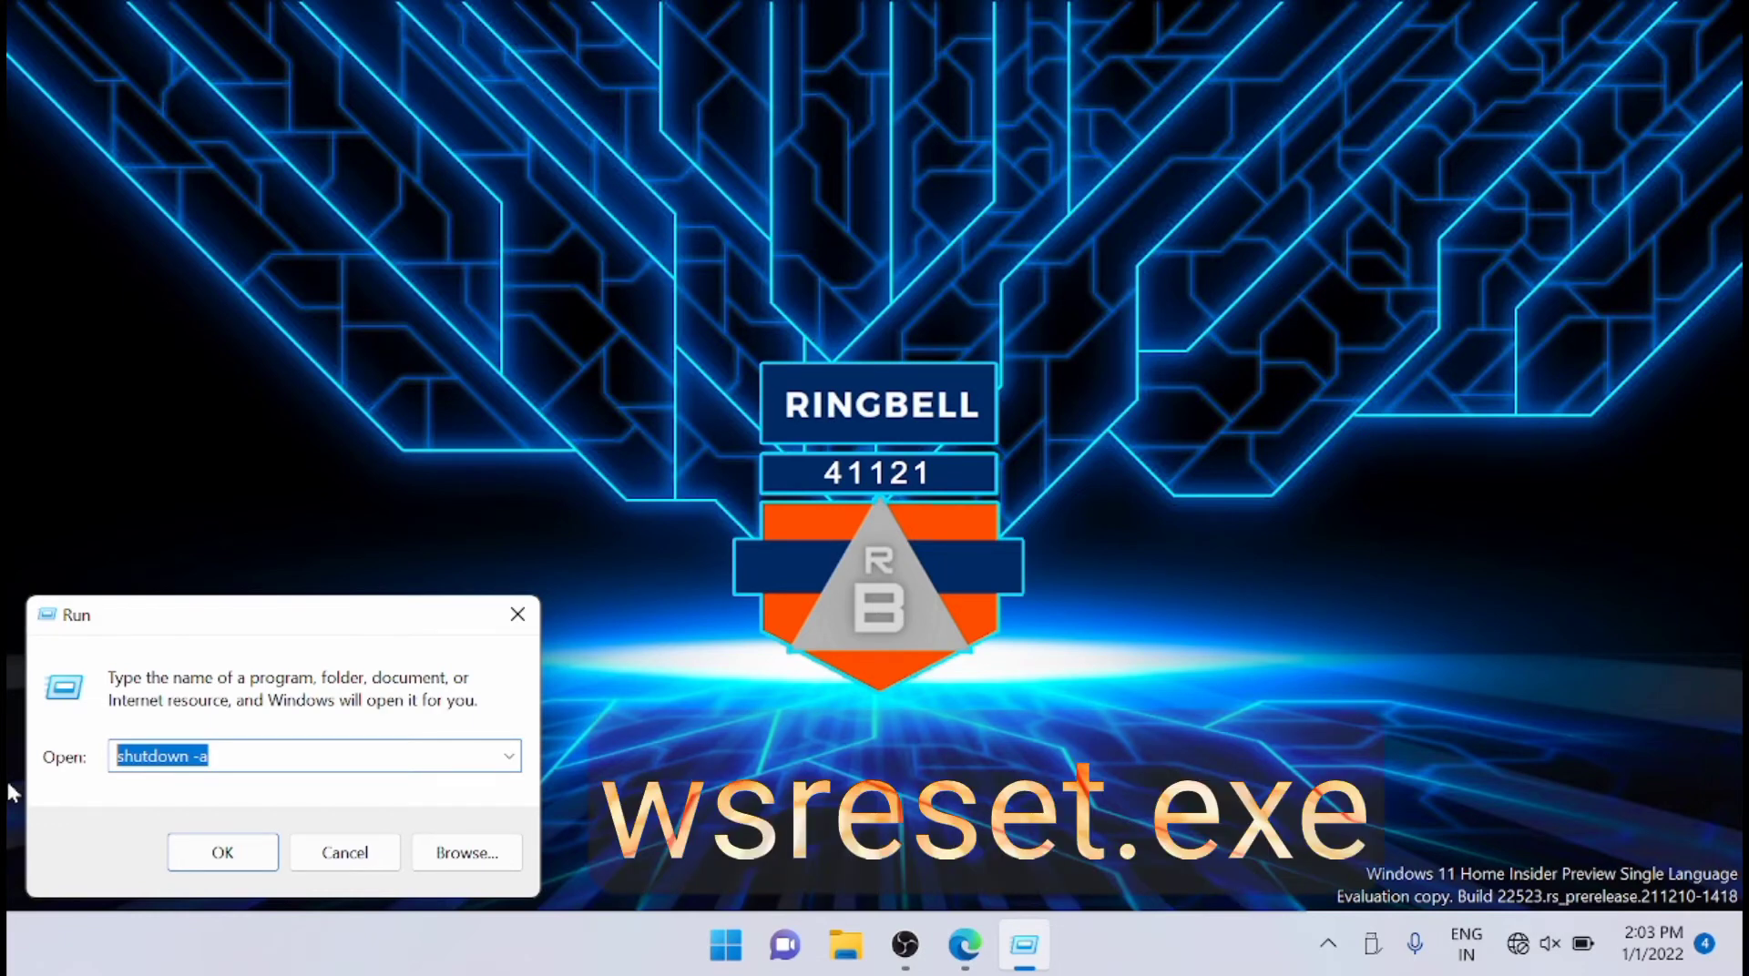
{"action": "type", "text": "ws"}
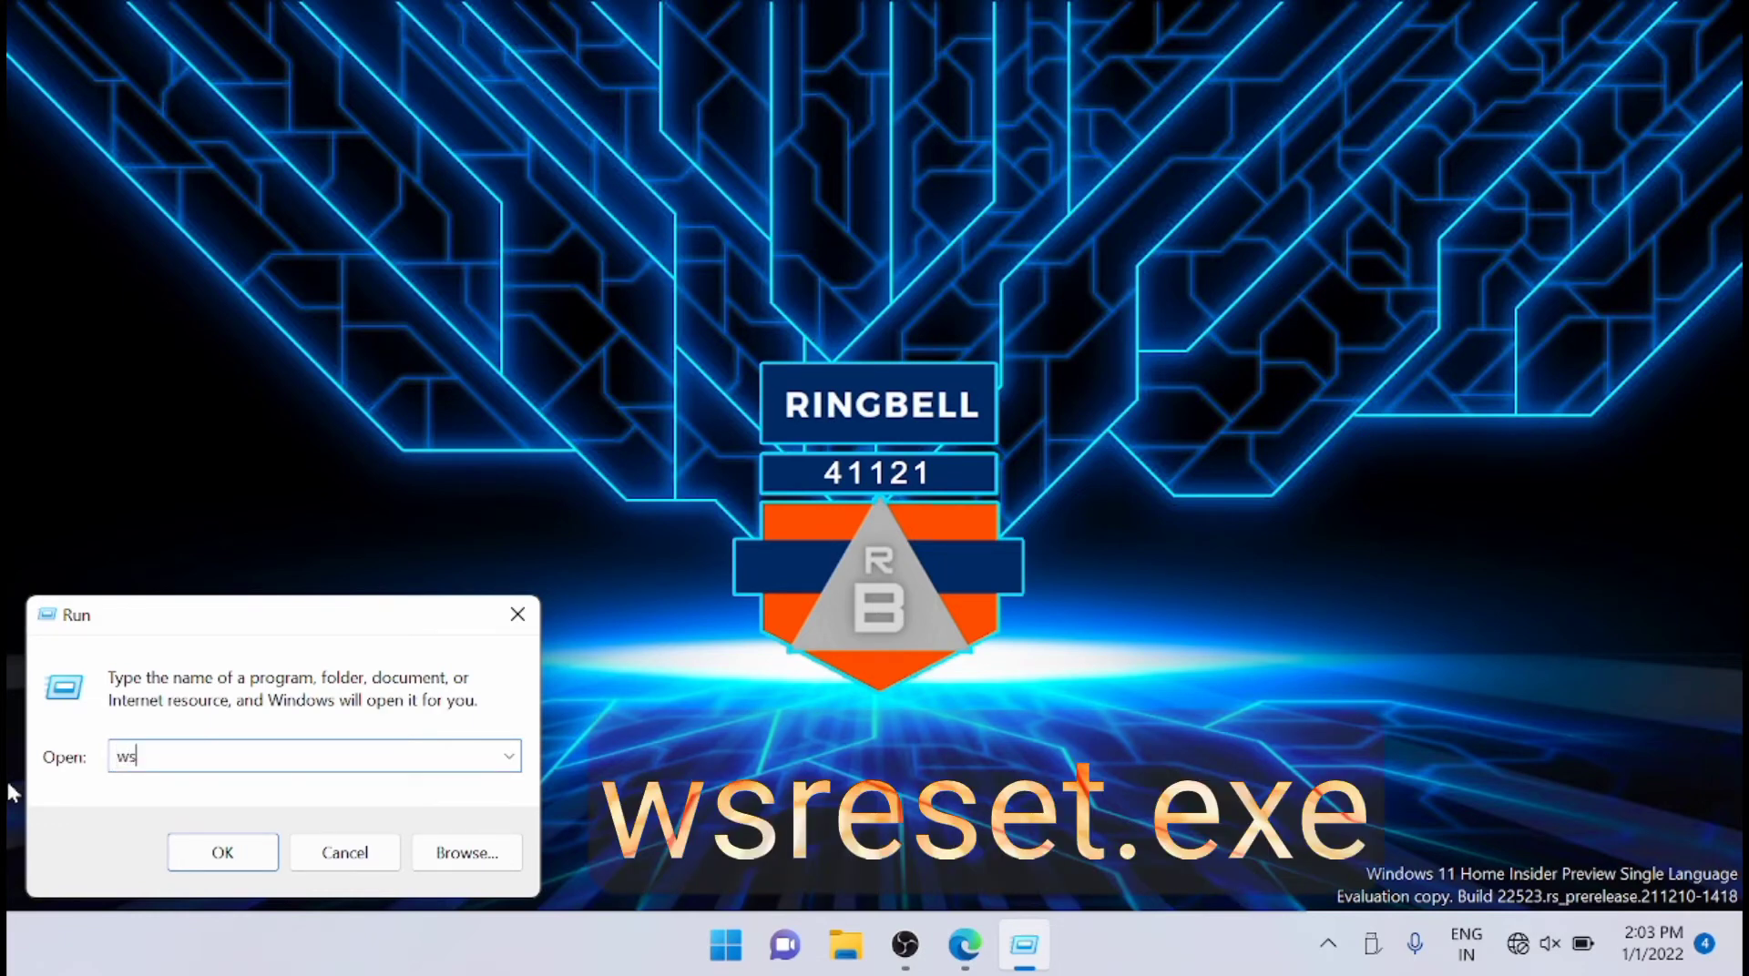
{"action": "type", "text": "rese"}
{"action": "type", "text": "t."}
{"action": "type", "text": "e"}
{"action": "type", "text": "xe"}
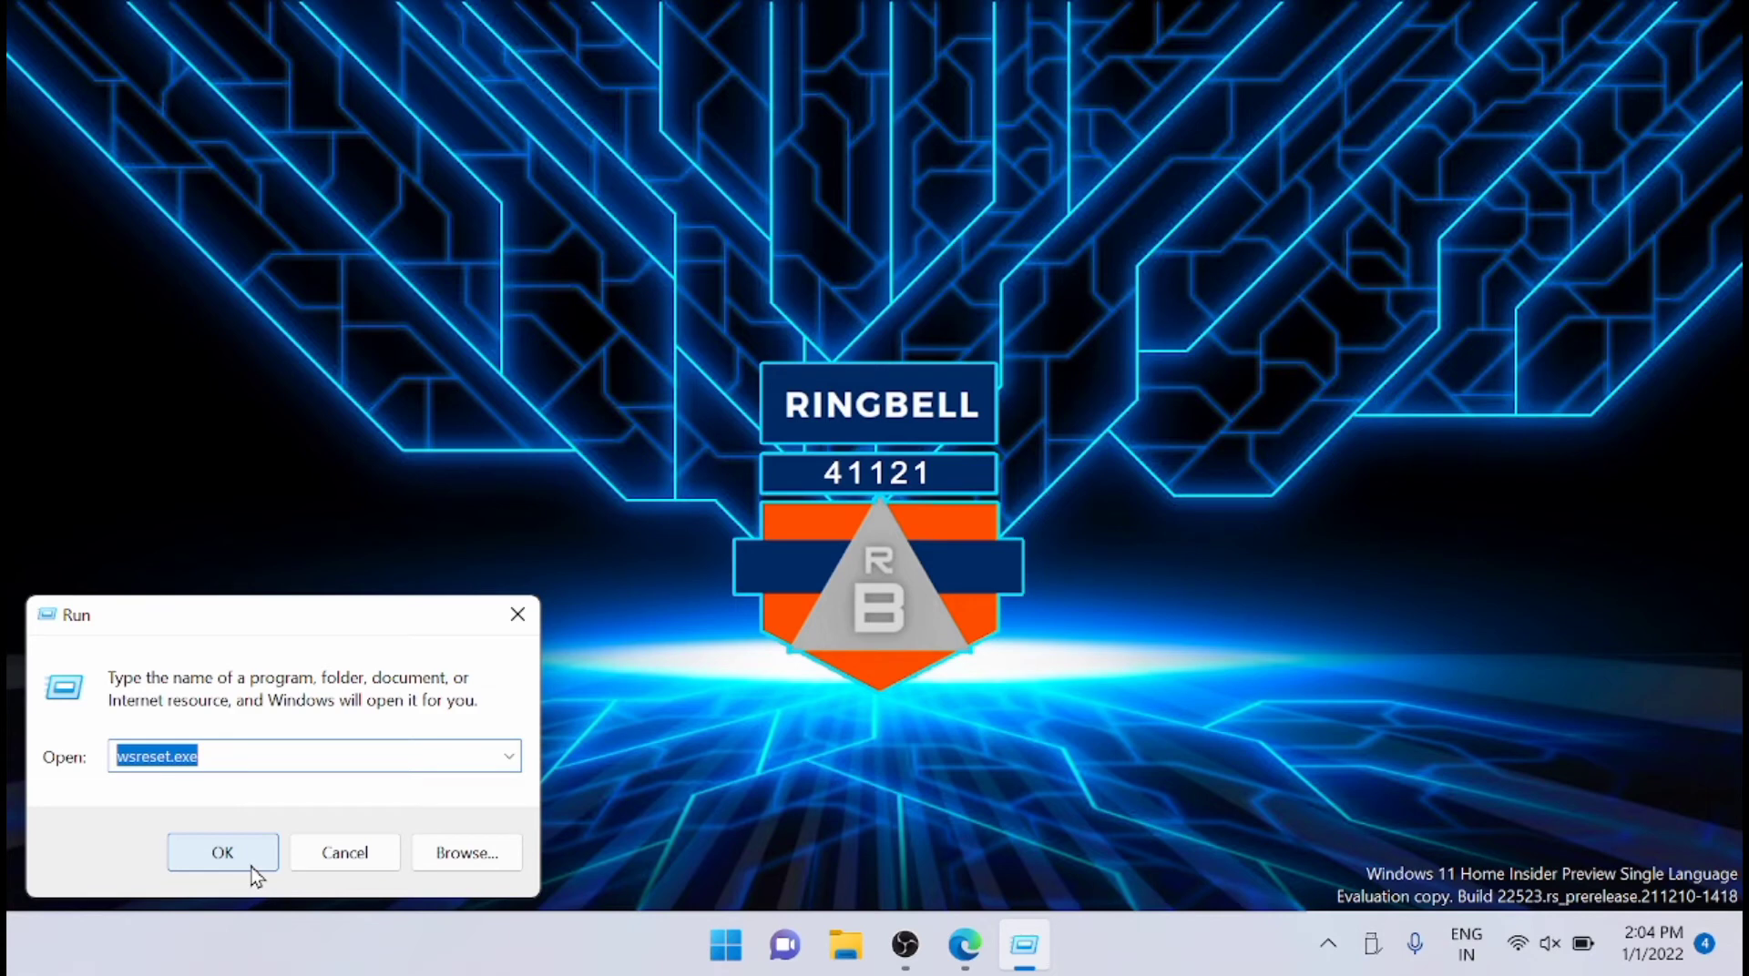
{"action": "left_click", "coordinate": [251, 867]}
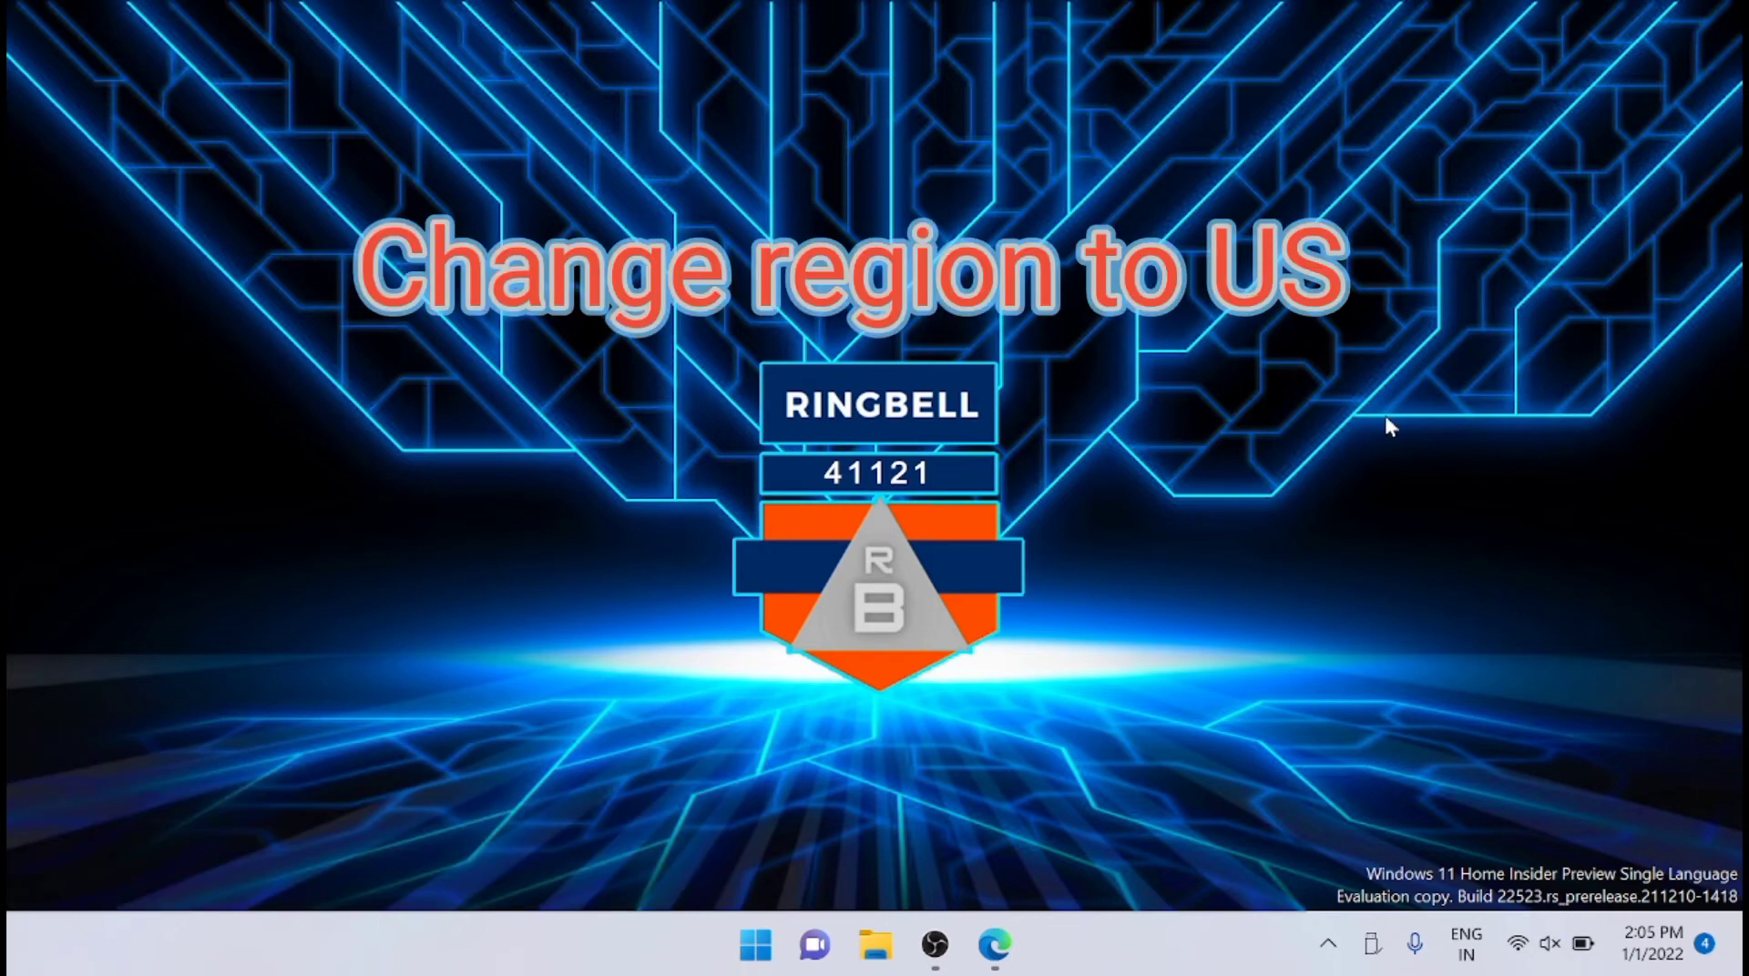
Set Country or region to United States under Time & language > Language & region.
{"action": "left_click", "coordinate": [756, 944]}
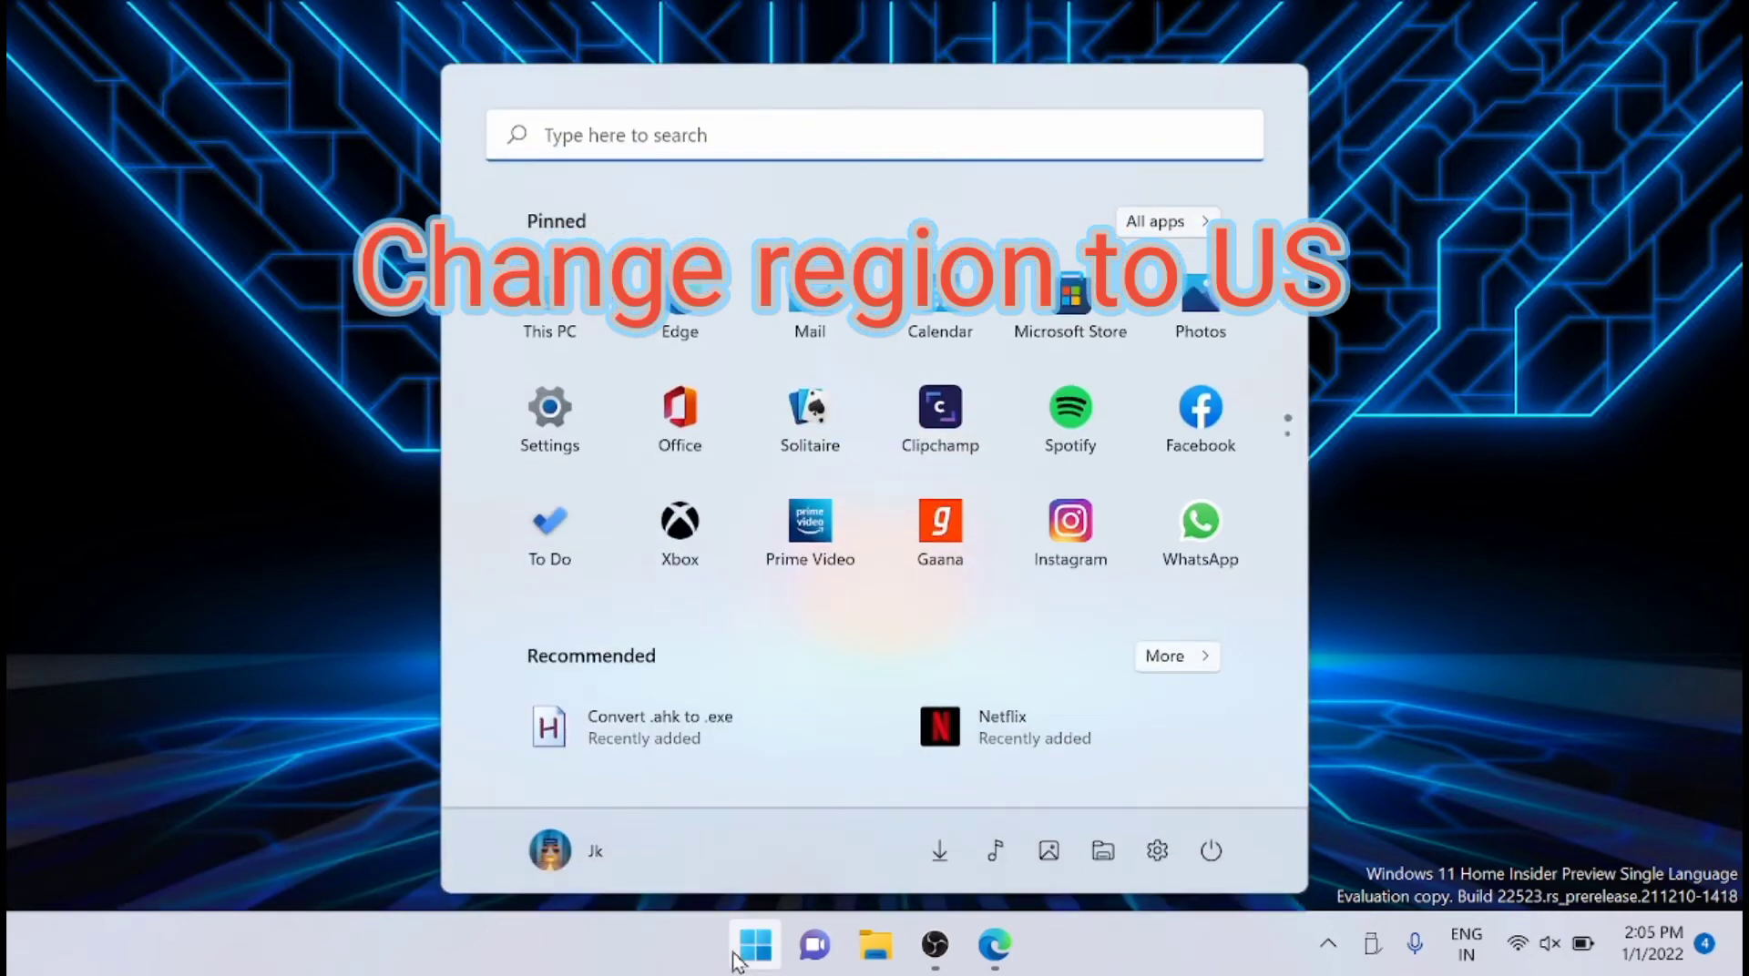
{"action": "left_click", "coordinate": [526, 452]}
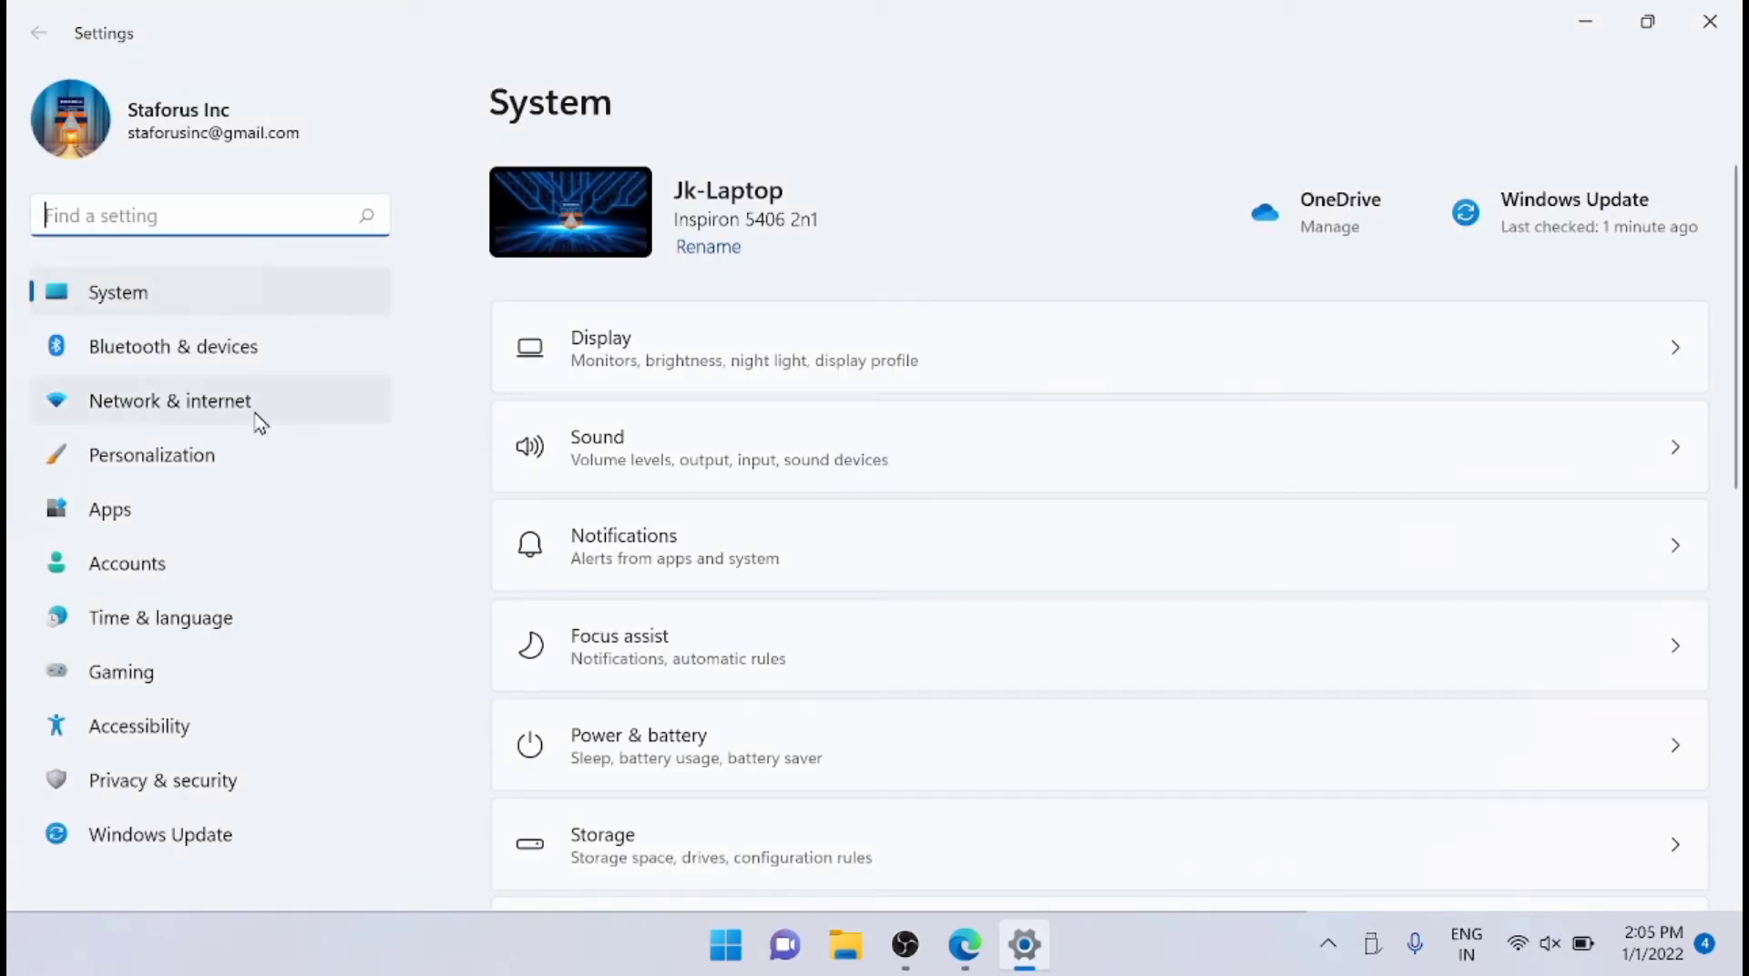
{"action": "left_click", "coordinate": [180, 629]}
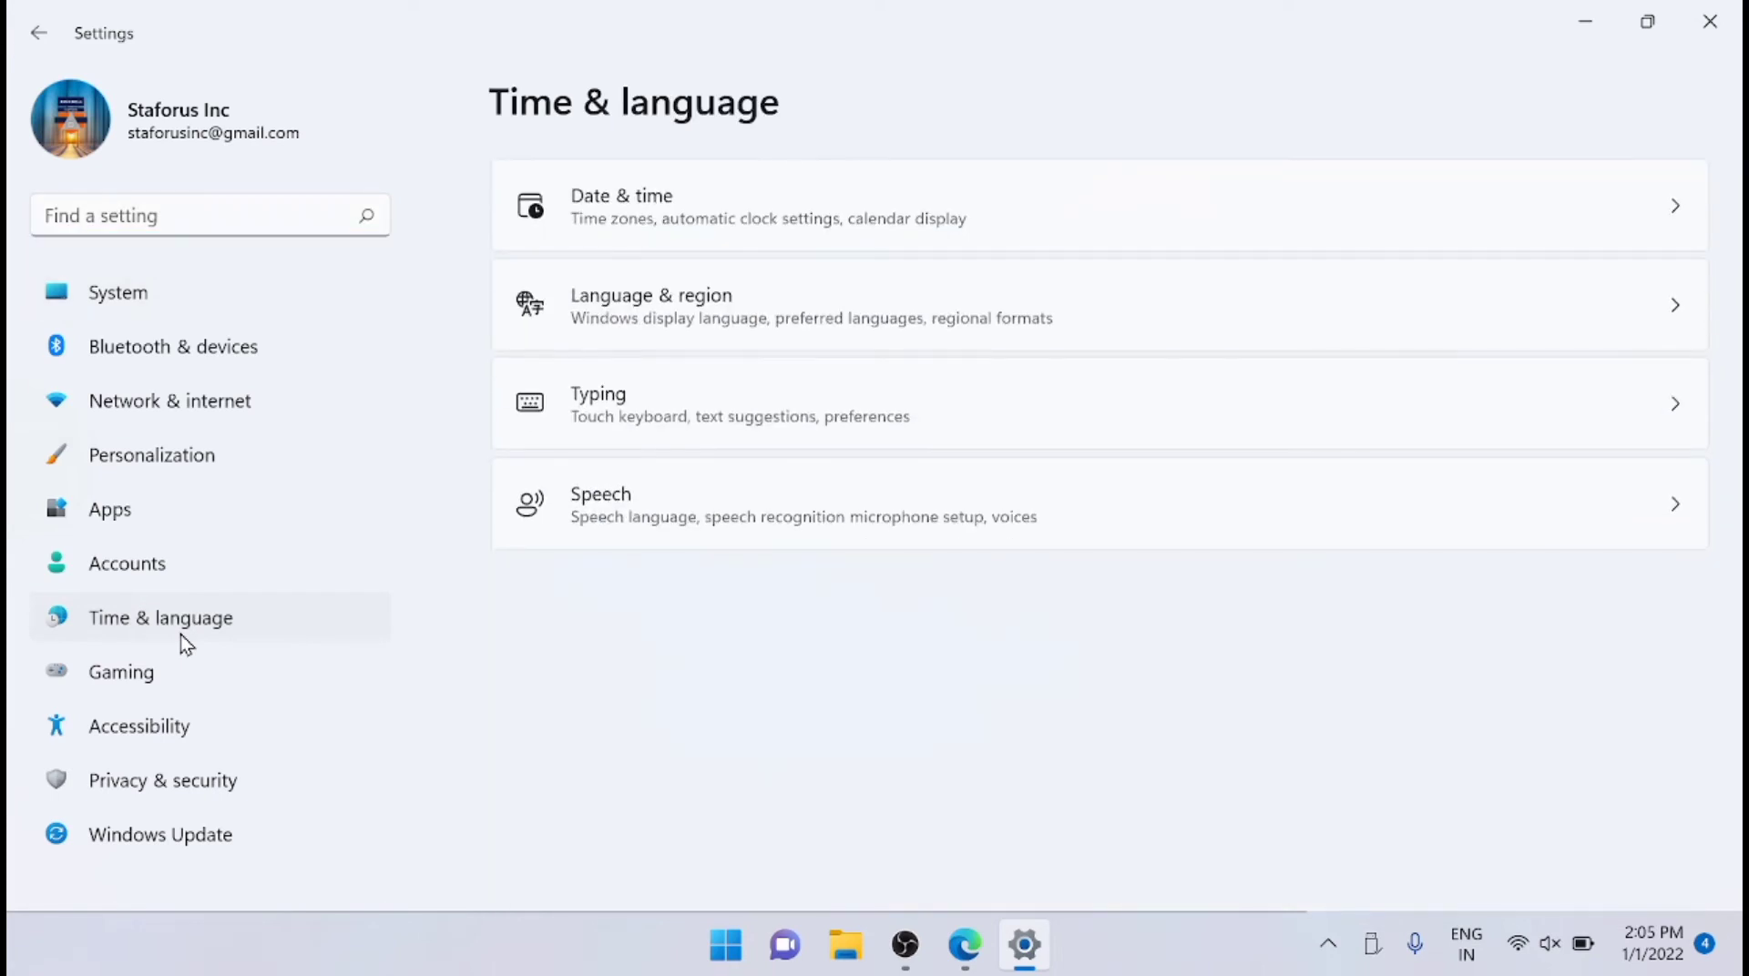
{"action": "left_click", "coordinate": [929, 316]}
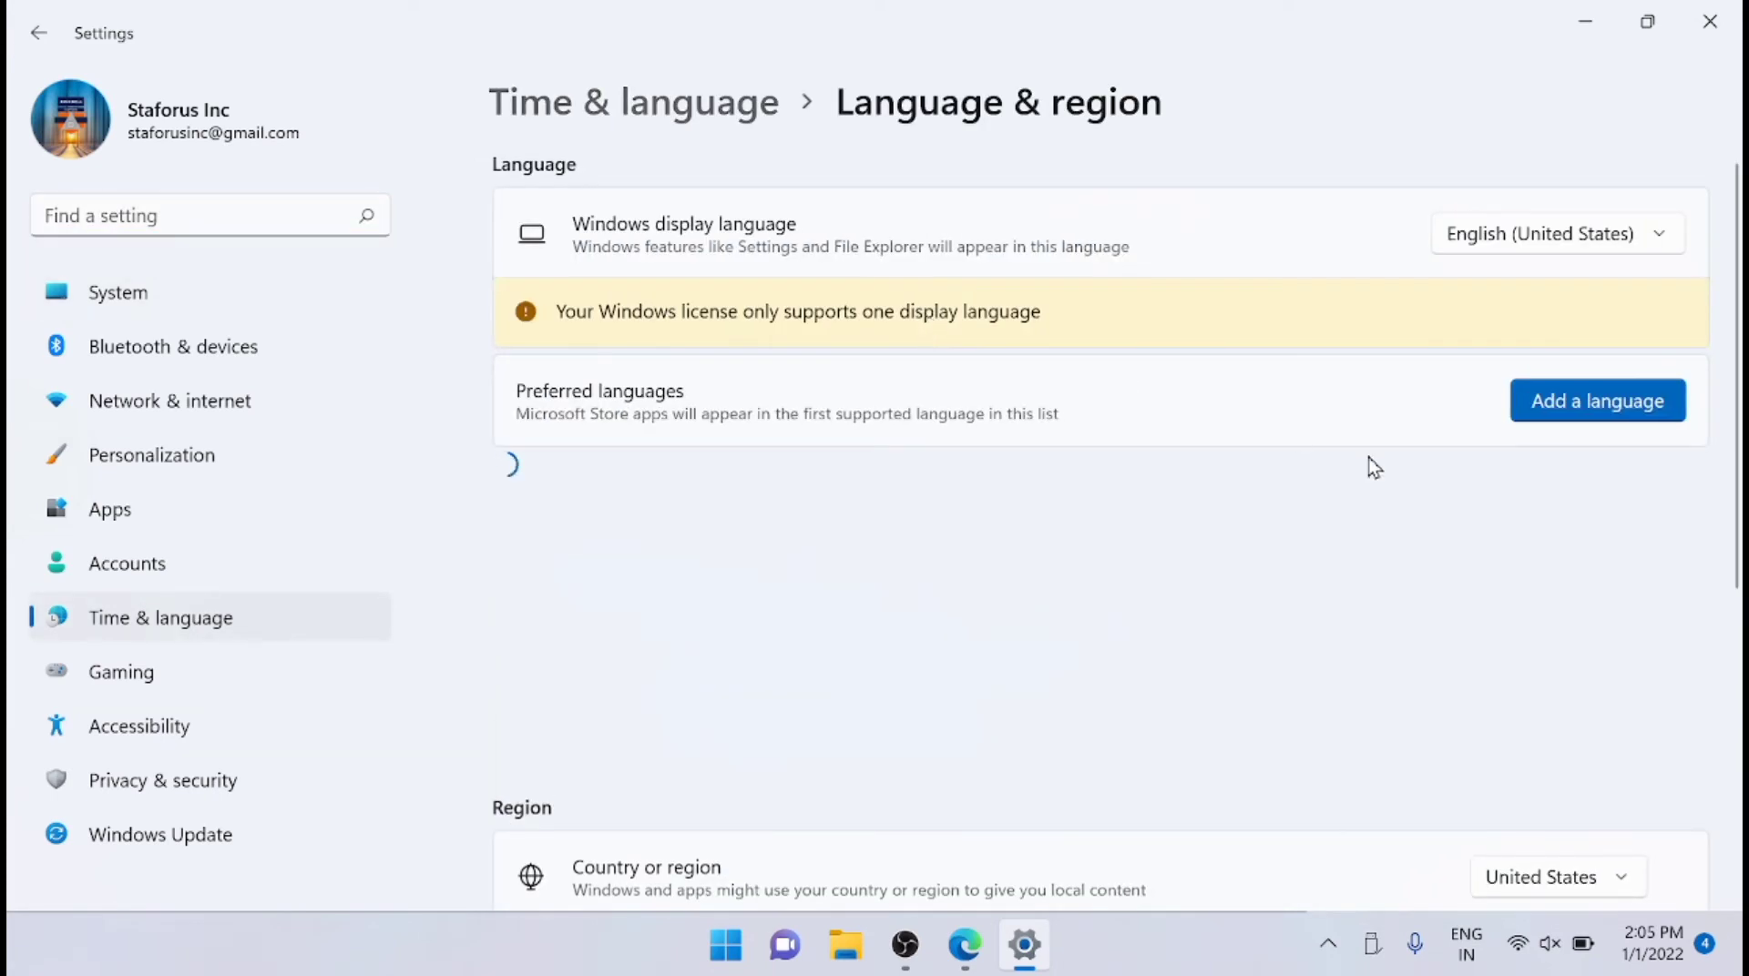
{"action": "scroll", "coordinate": [1455, 574], "scroll_direction": "down", "scroll_amount": 3}
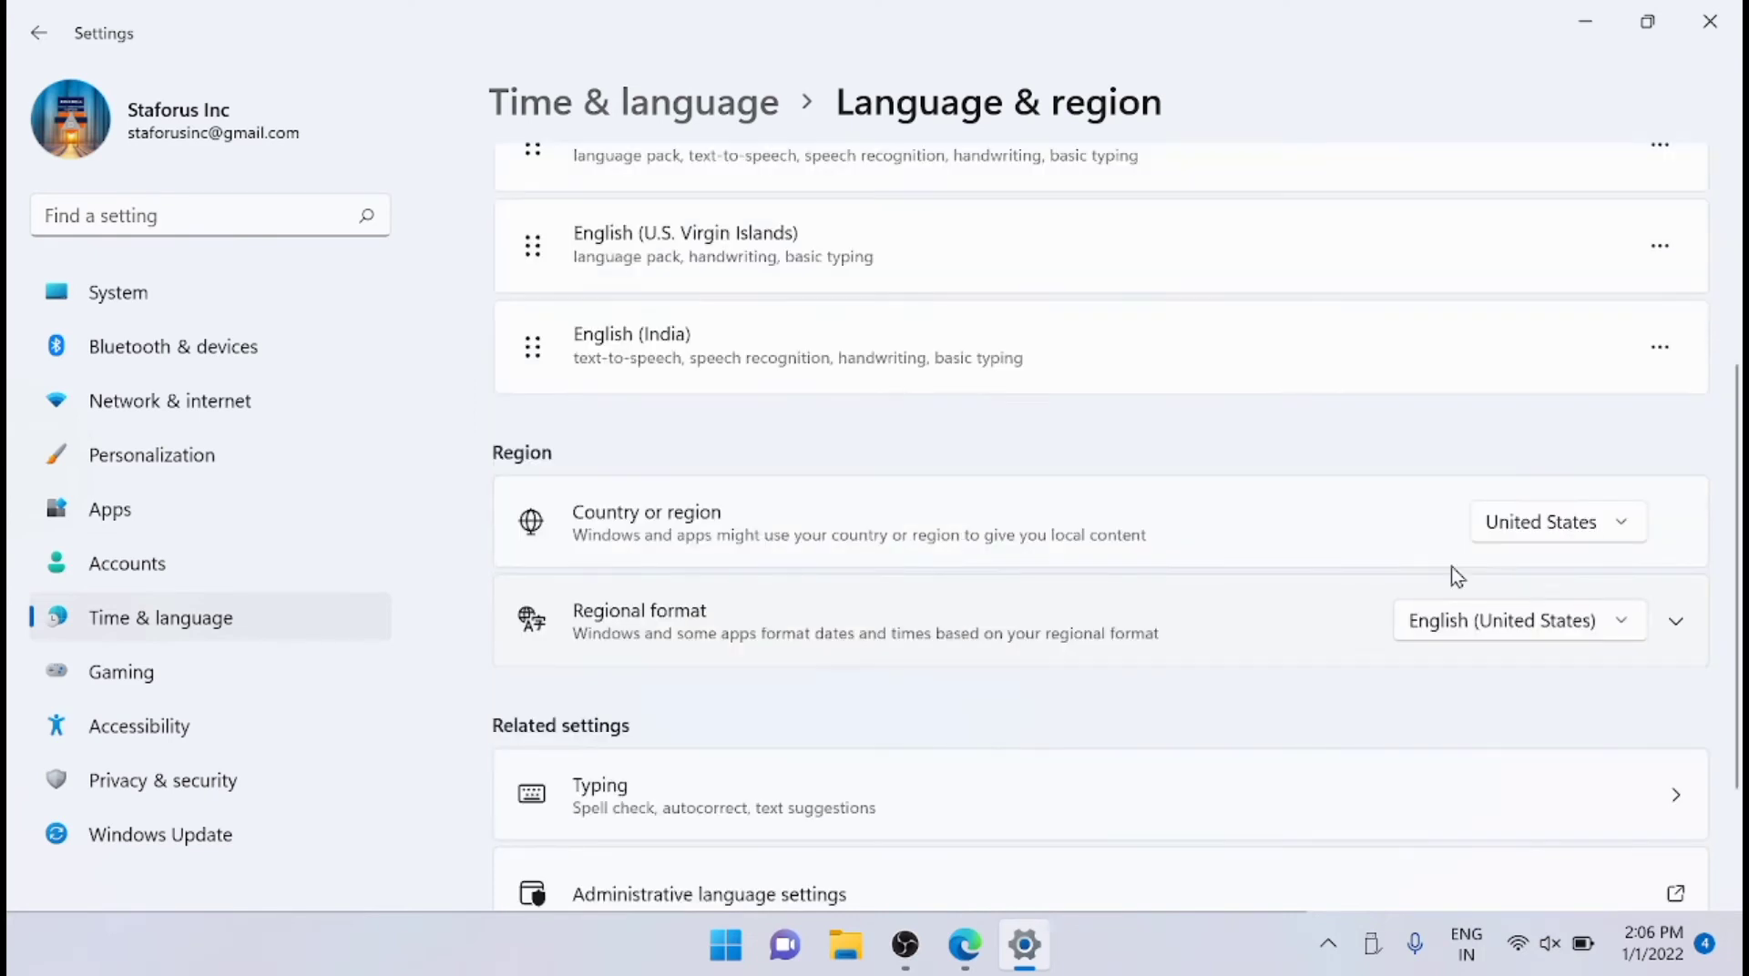
{"action": "left_click", "coordinate": [1551, 521]}
{"action": "left_click", "coordinate": [1551, 521]}
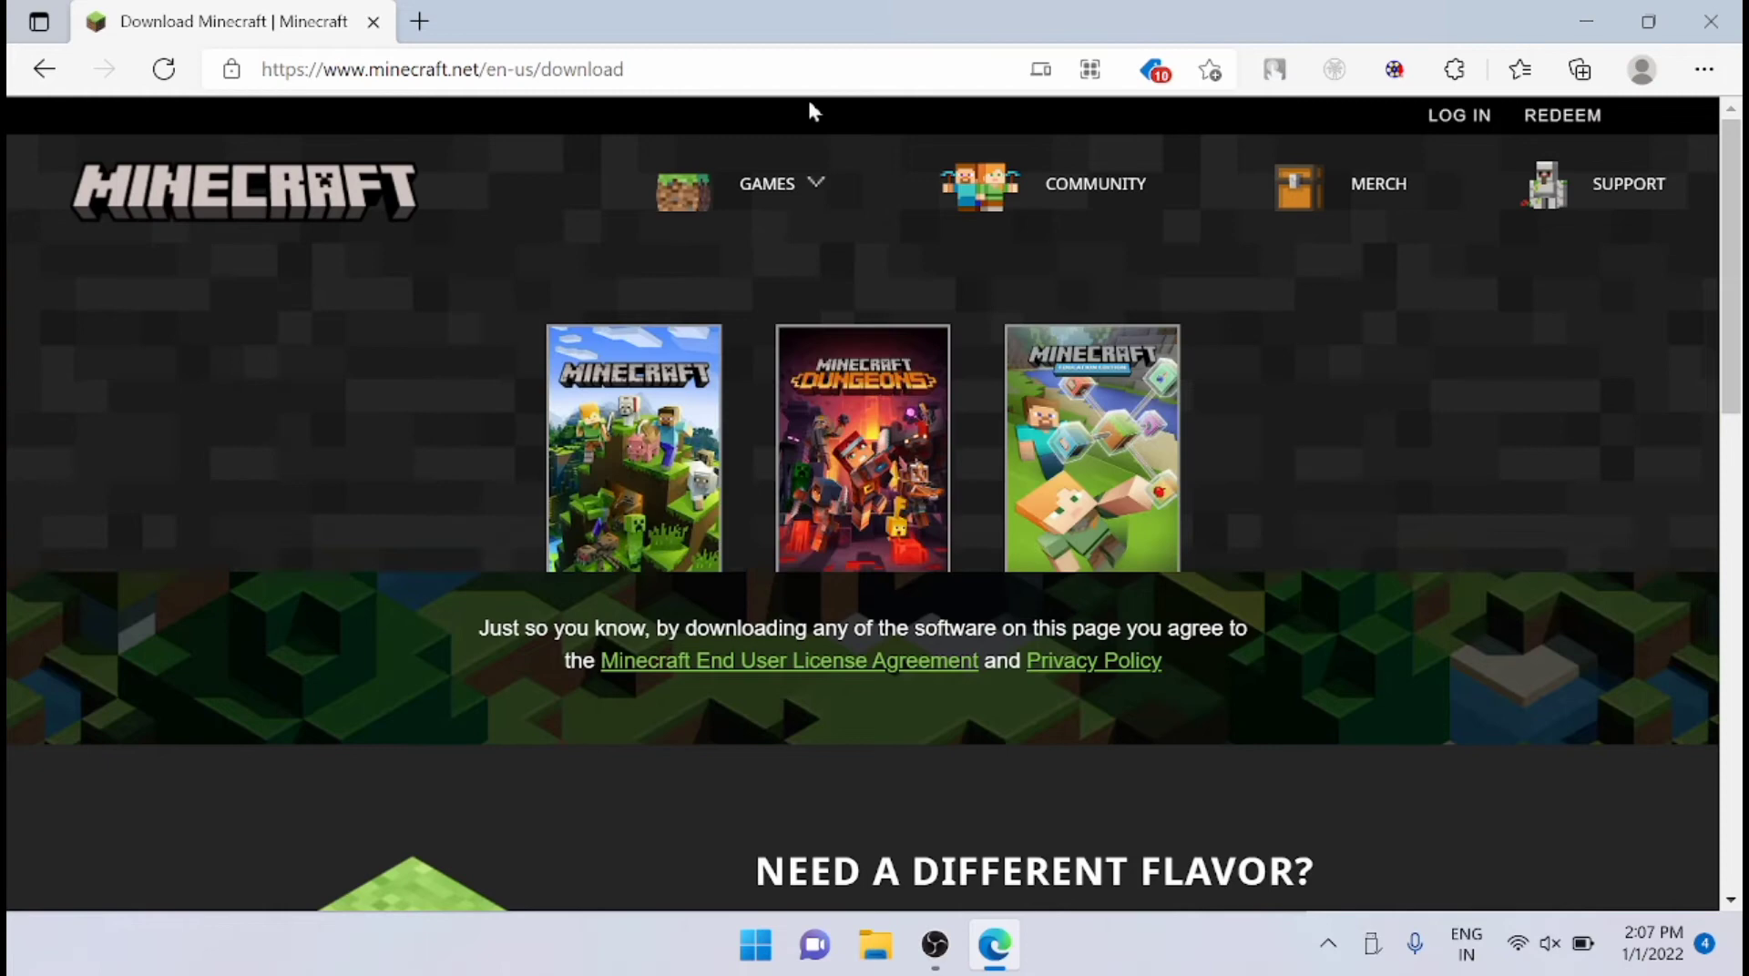
{"action": "mouse_move", "coordinate": [767, 183]}
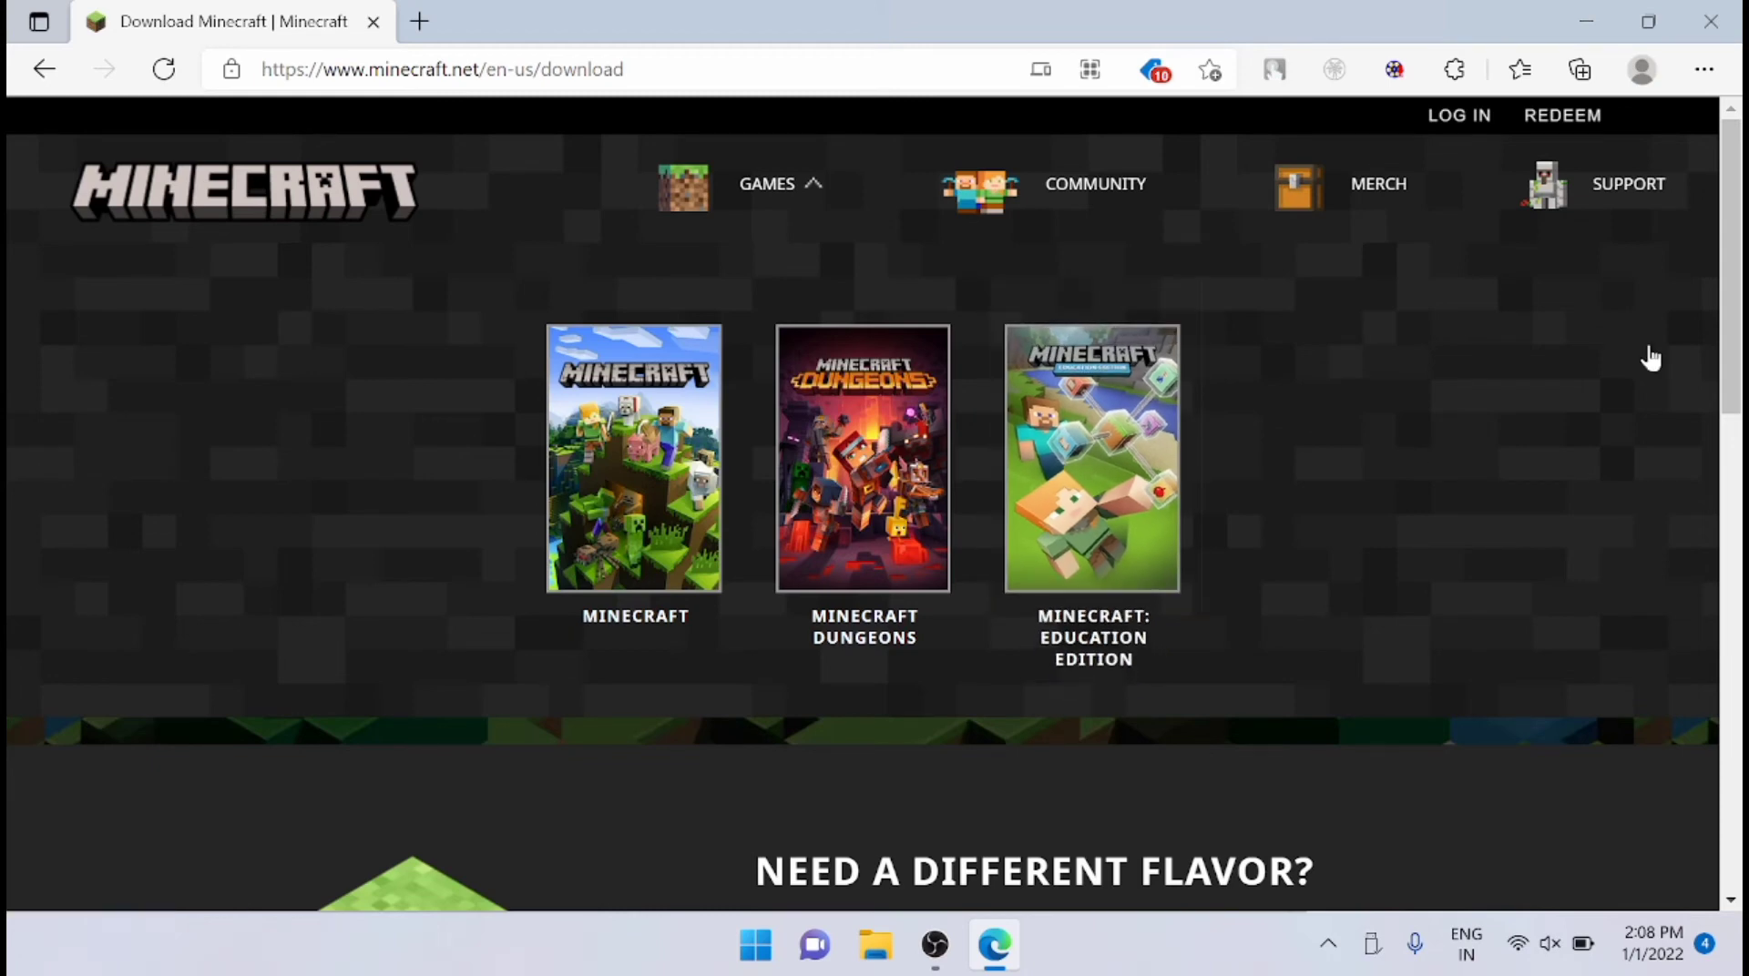
Download MinecraftInstaller.msi using 'Download for Windows 7/8' on Minecraft.net.
{"action": "scroll", "coordinate": [1727, 240], "scroll_direction": "down", "scroll_amount": 1}
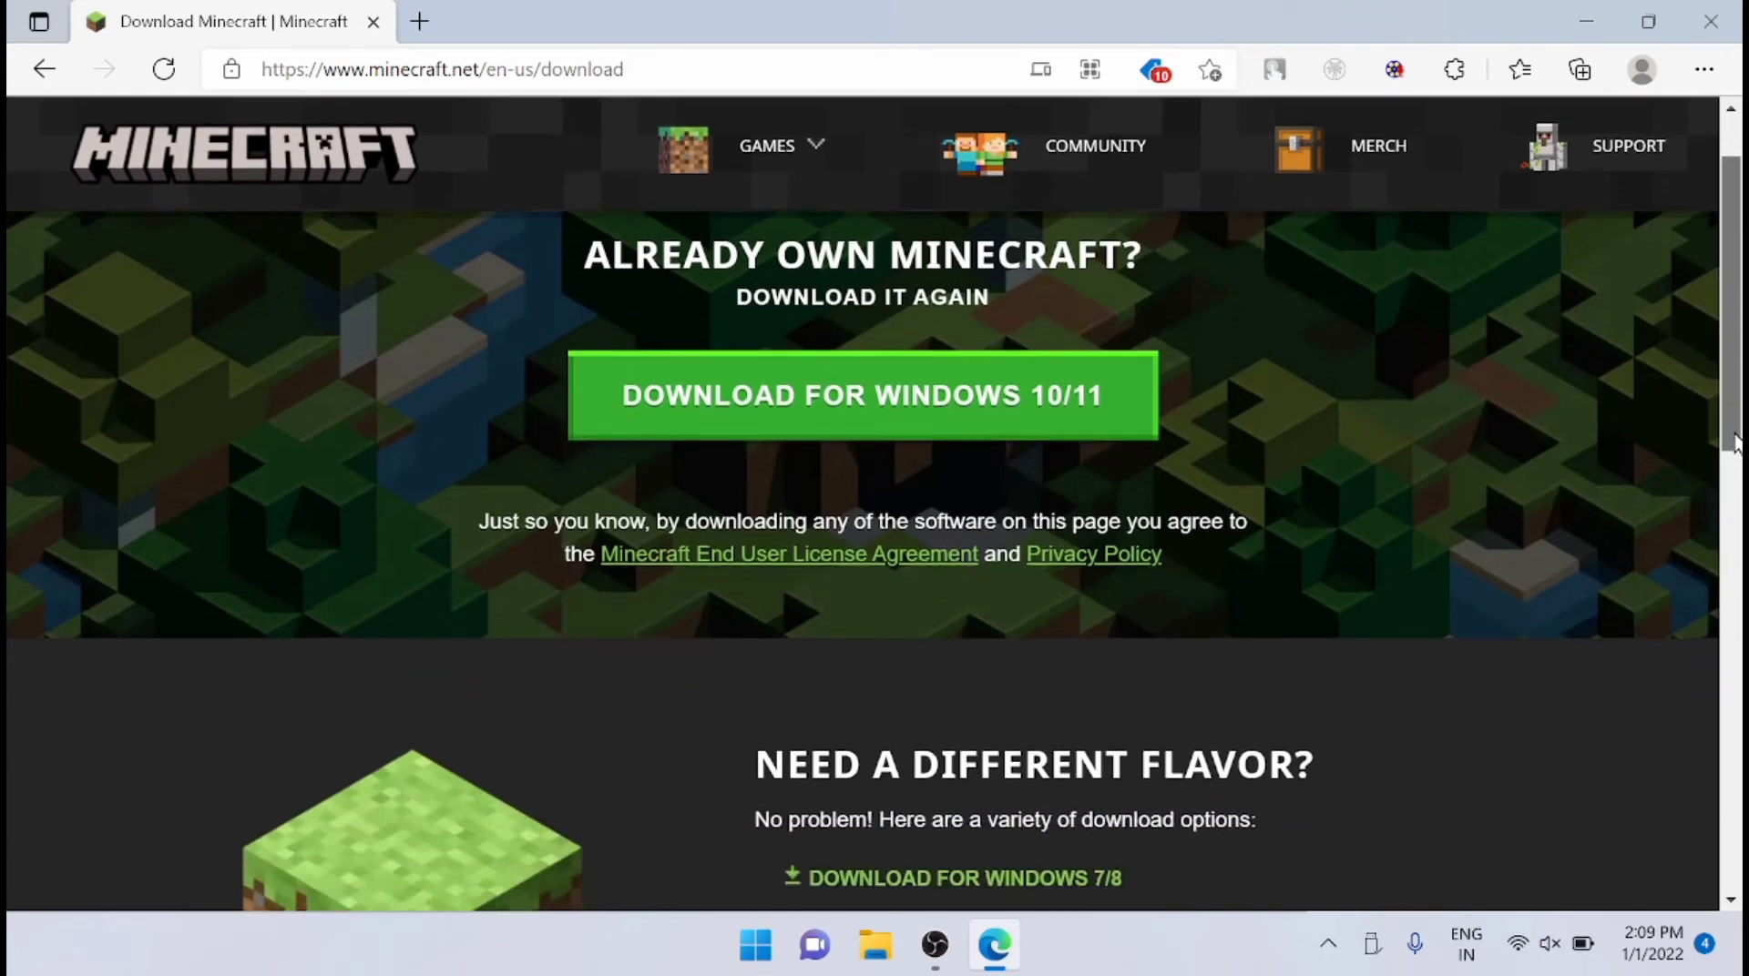
{"action": "left_click_drag", "start_coordinate": [1731, 428], "coordinate": [1737, 579]}
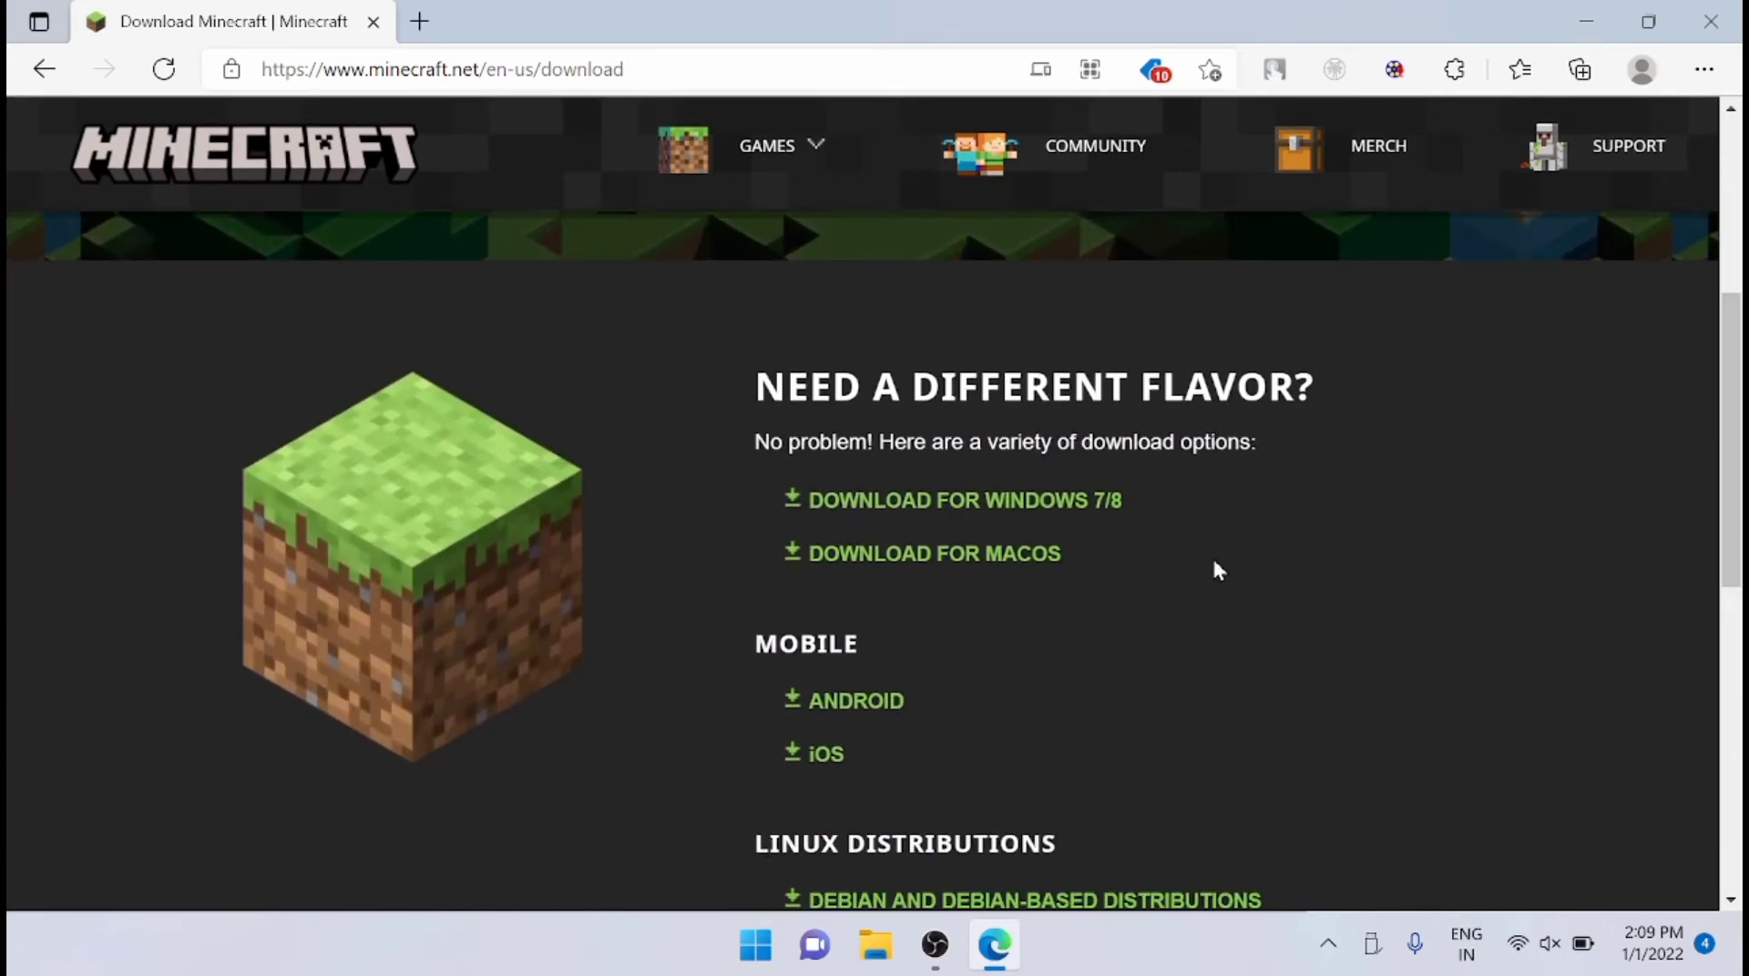
{"action": "left_click", "coordinate": [1030, 508]}
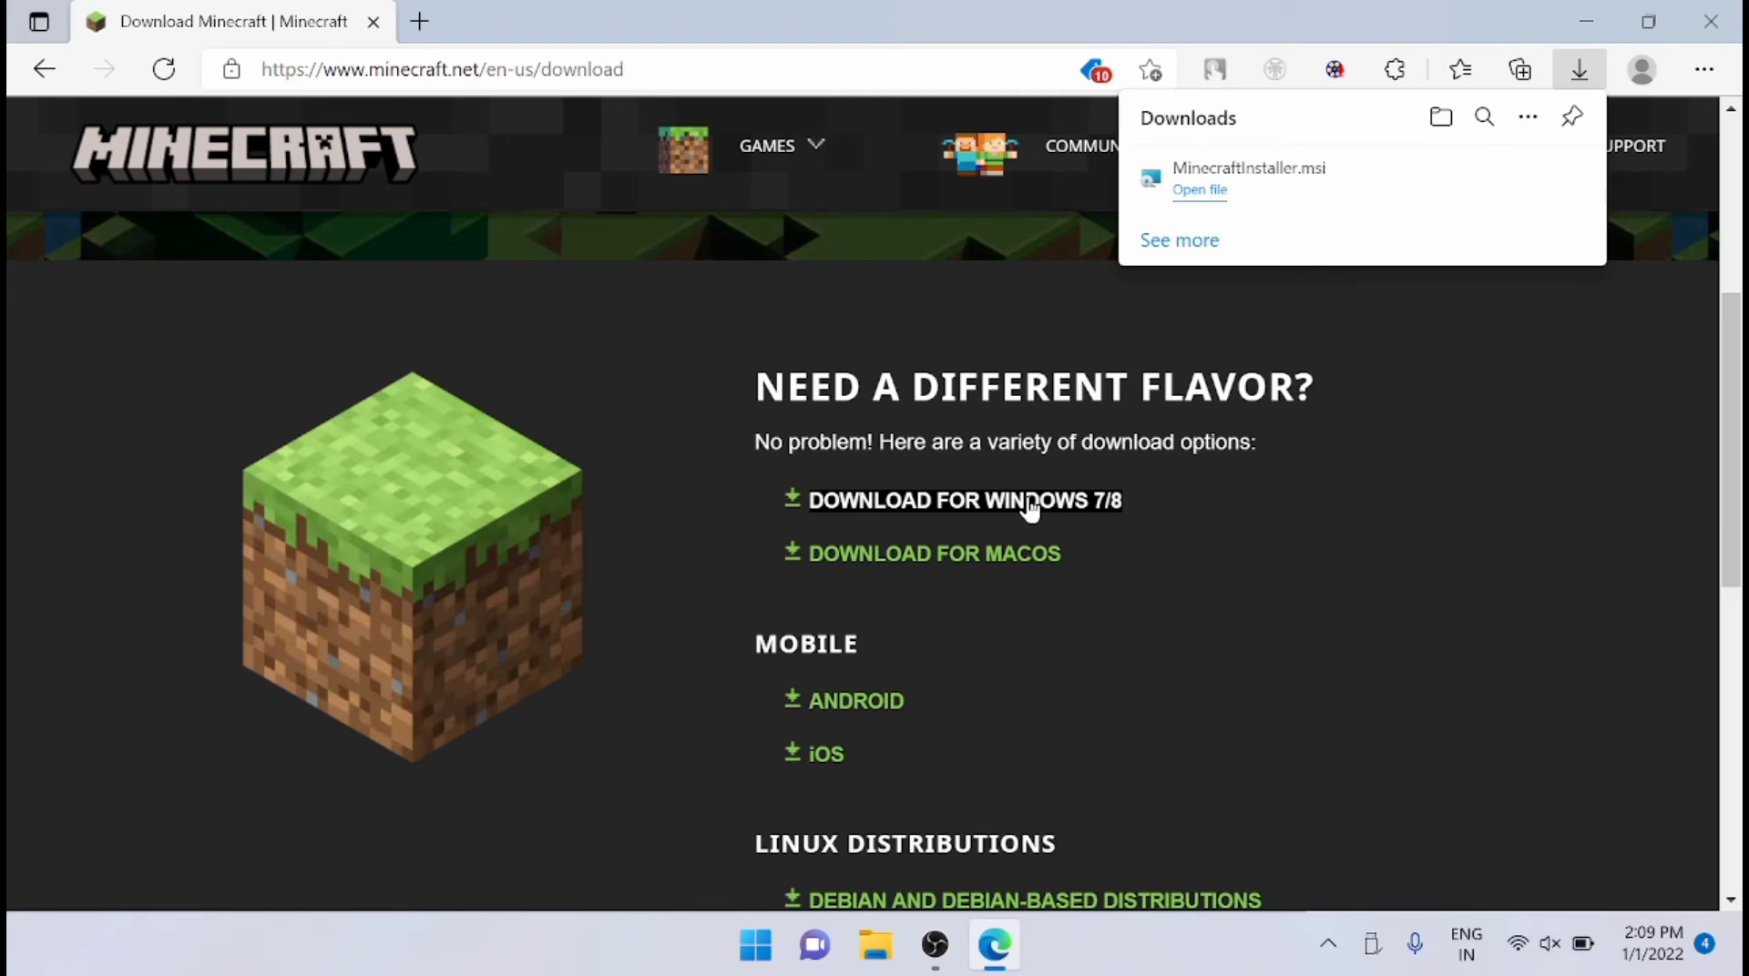
{"action": "mouse_move", "coordinate": [1312, 178]}
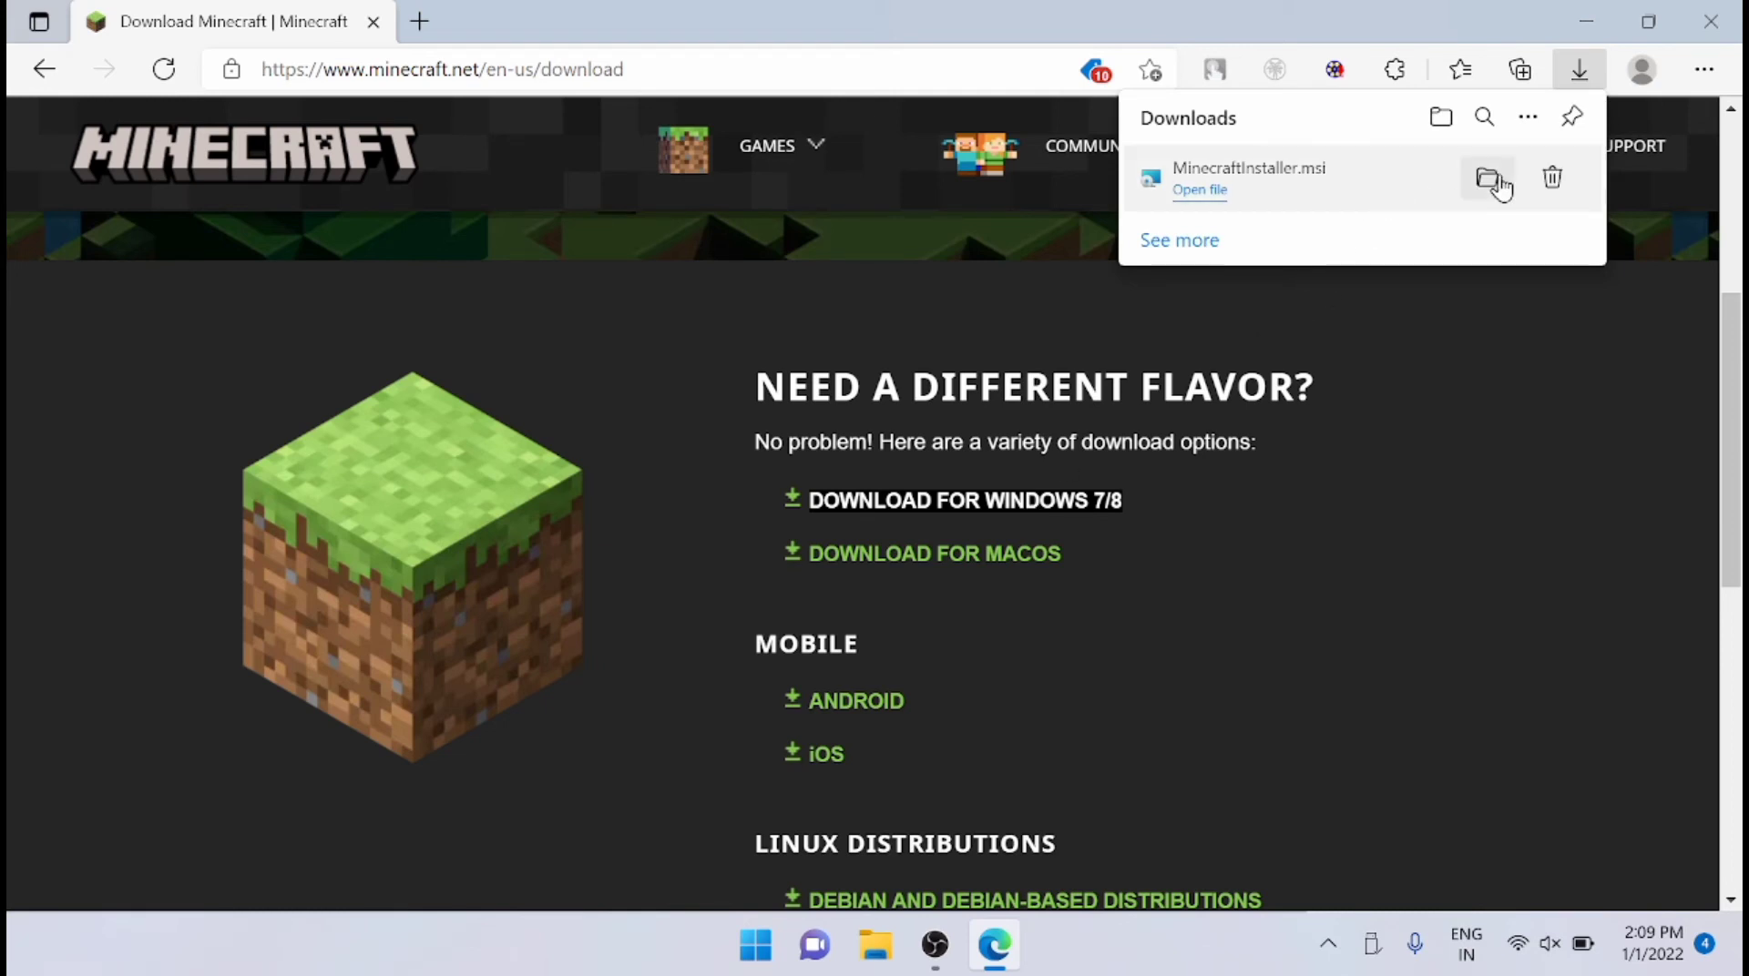
Find the downloaded MinecraftInstaller.msi in its folder and run it.
{"action": "left_click", "coordinate": [1489, 185]}
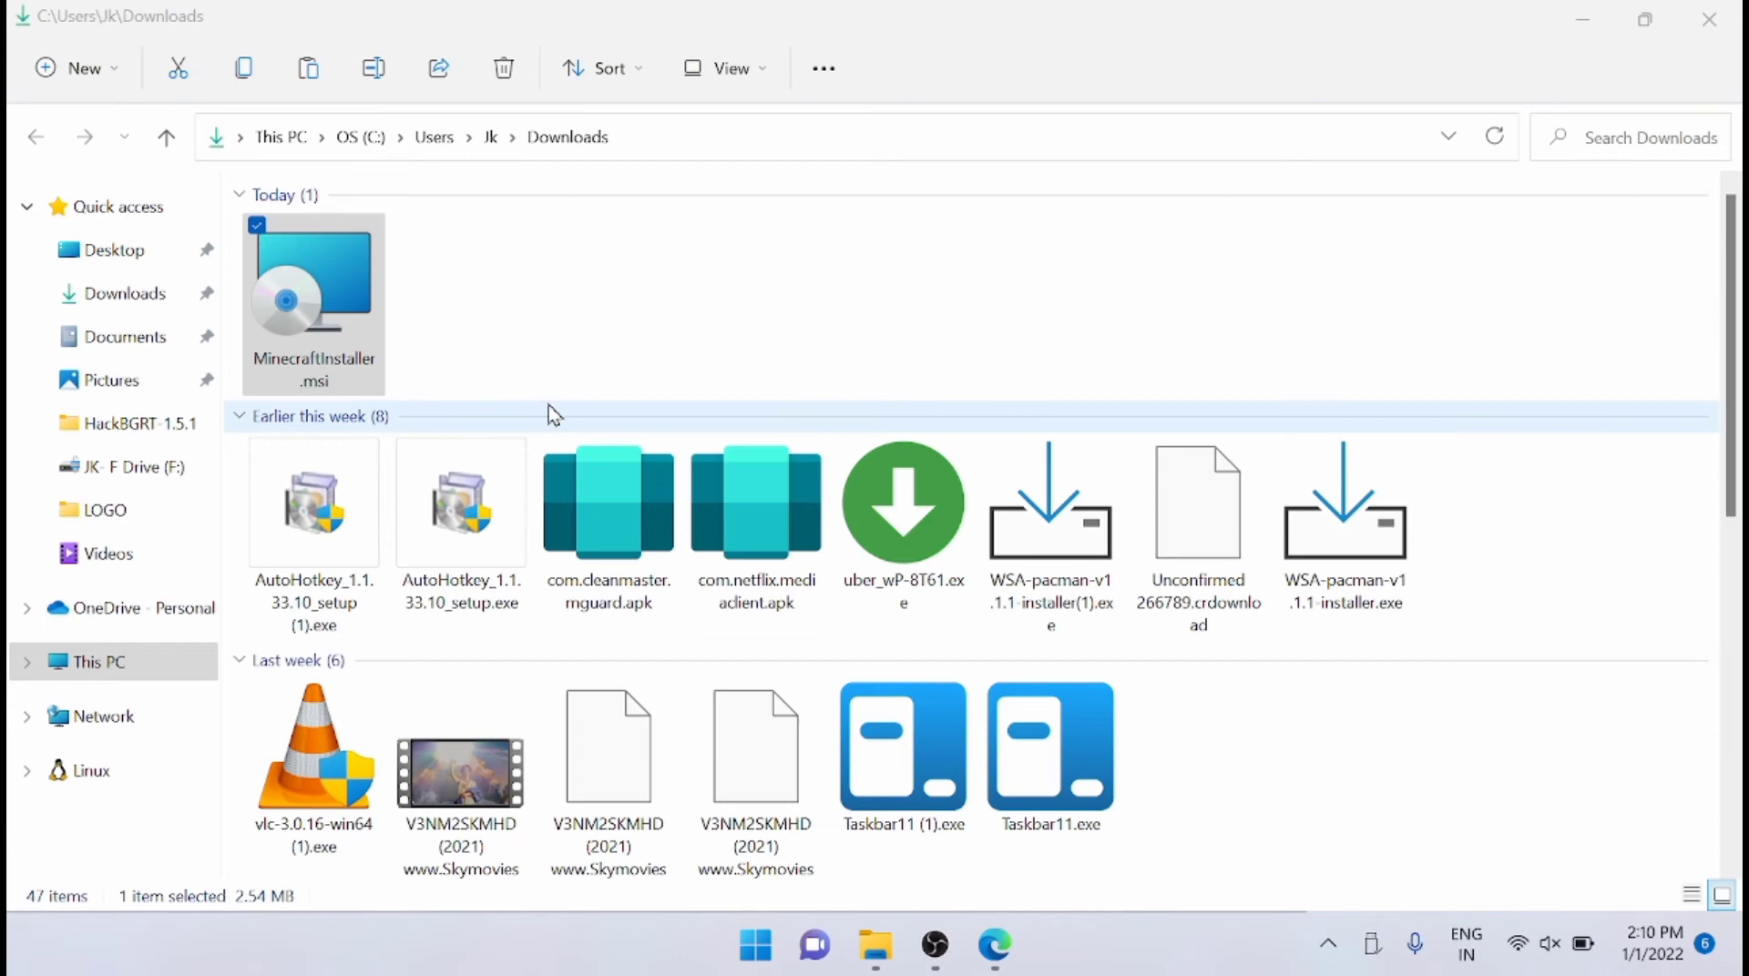
{"action": "key", "text": "shift+F10"}
{"action": "left_click", "coordinate": [662, 255]}
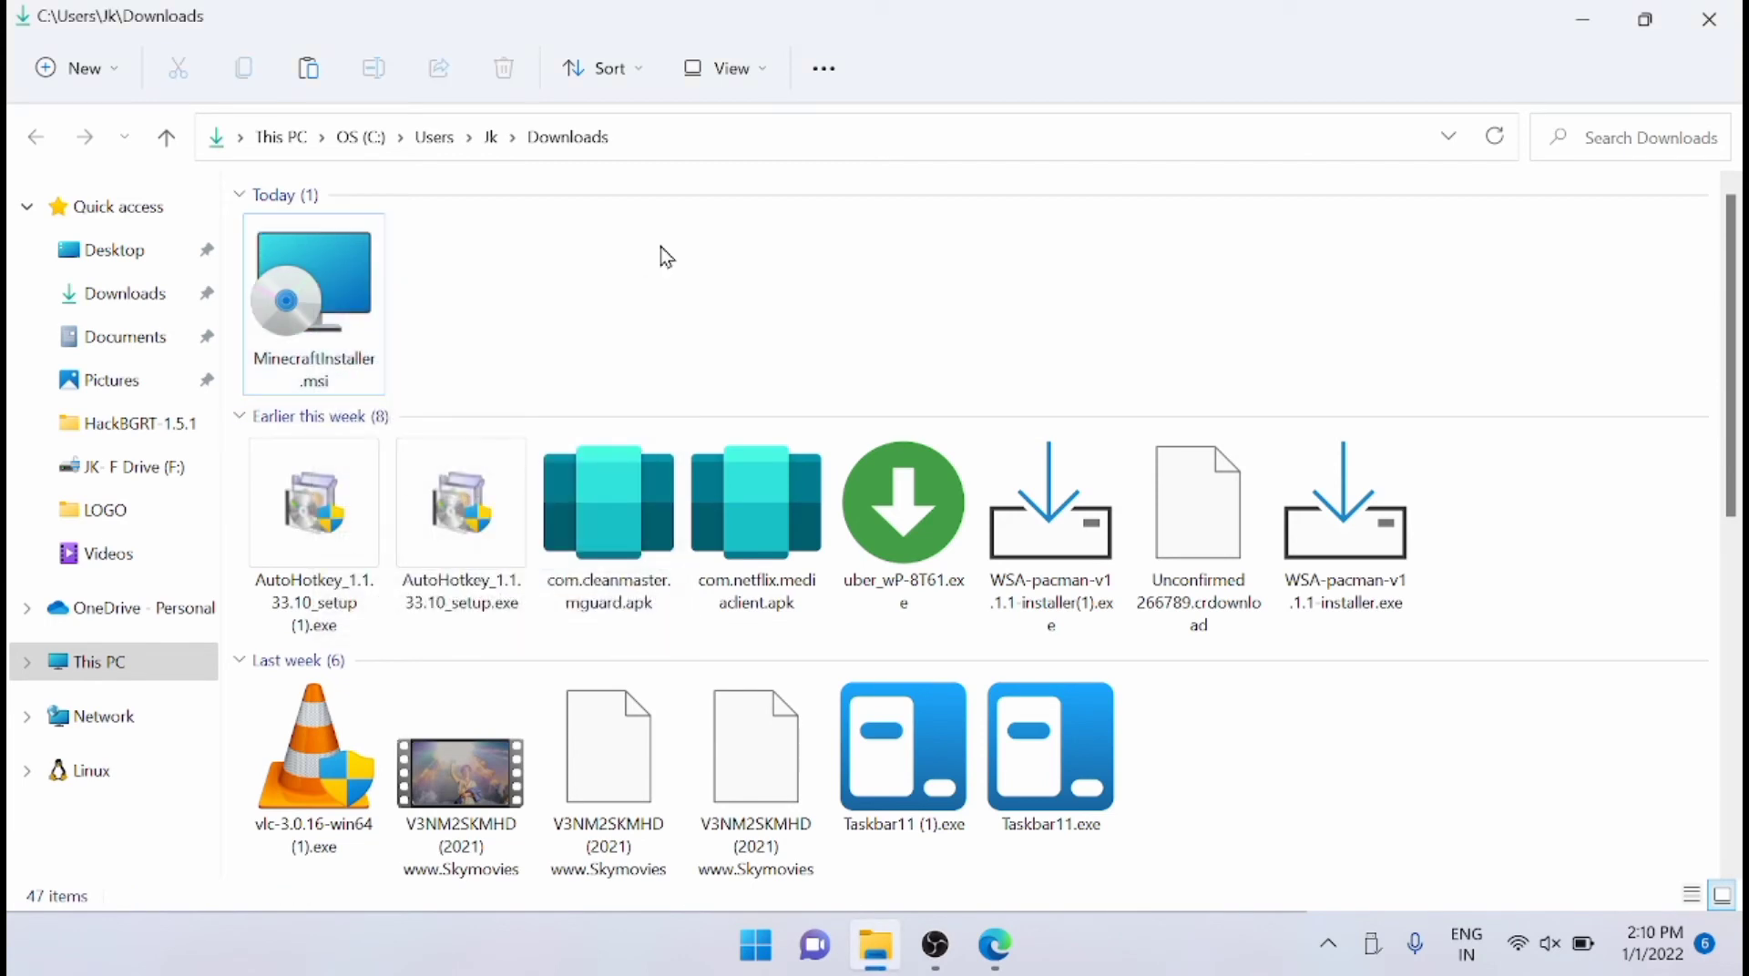
{"action": "double_click", "coordinate": [369, 300]}
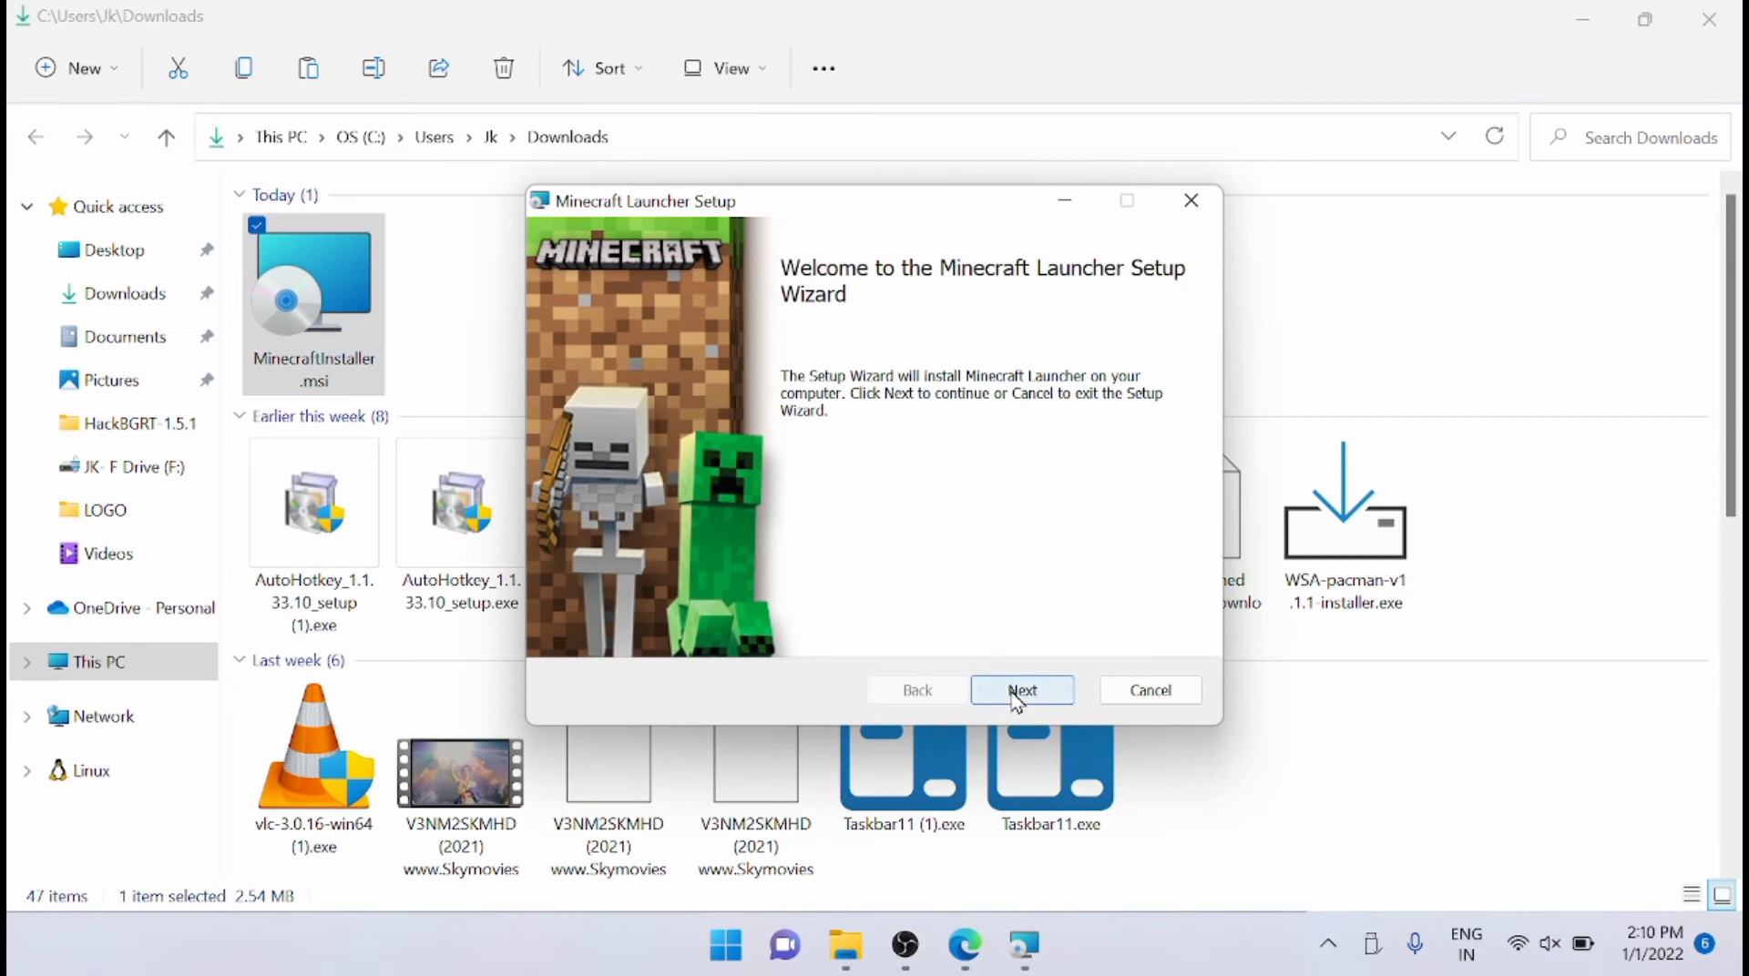
Complete Minecraft Launcher Setup so the launcher starts, and close the browser.
{"action": "left_click", "coordinate": [1018, 693]}
{"action": "left_click", "coordinate": [1019, 692]}
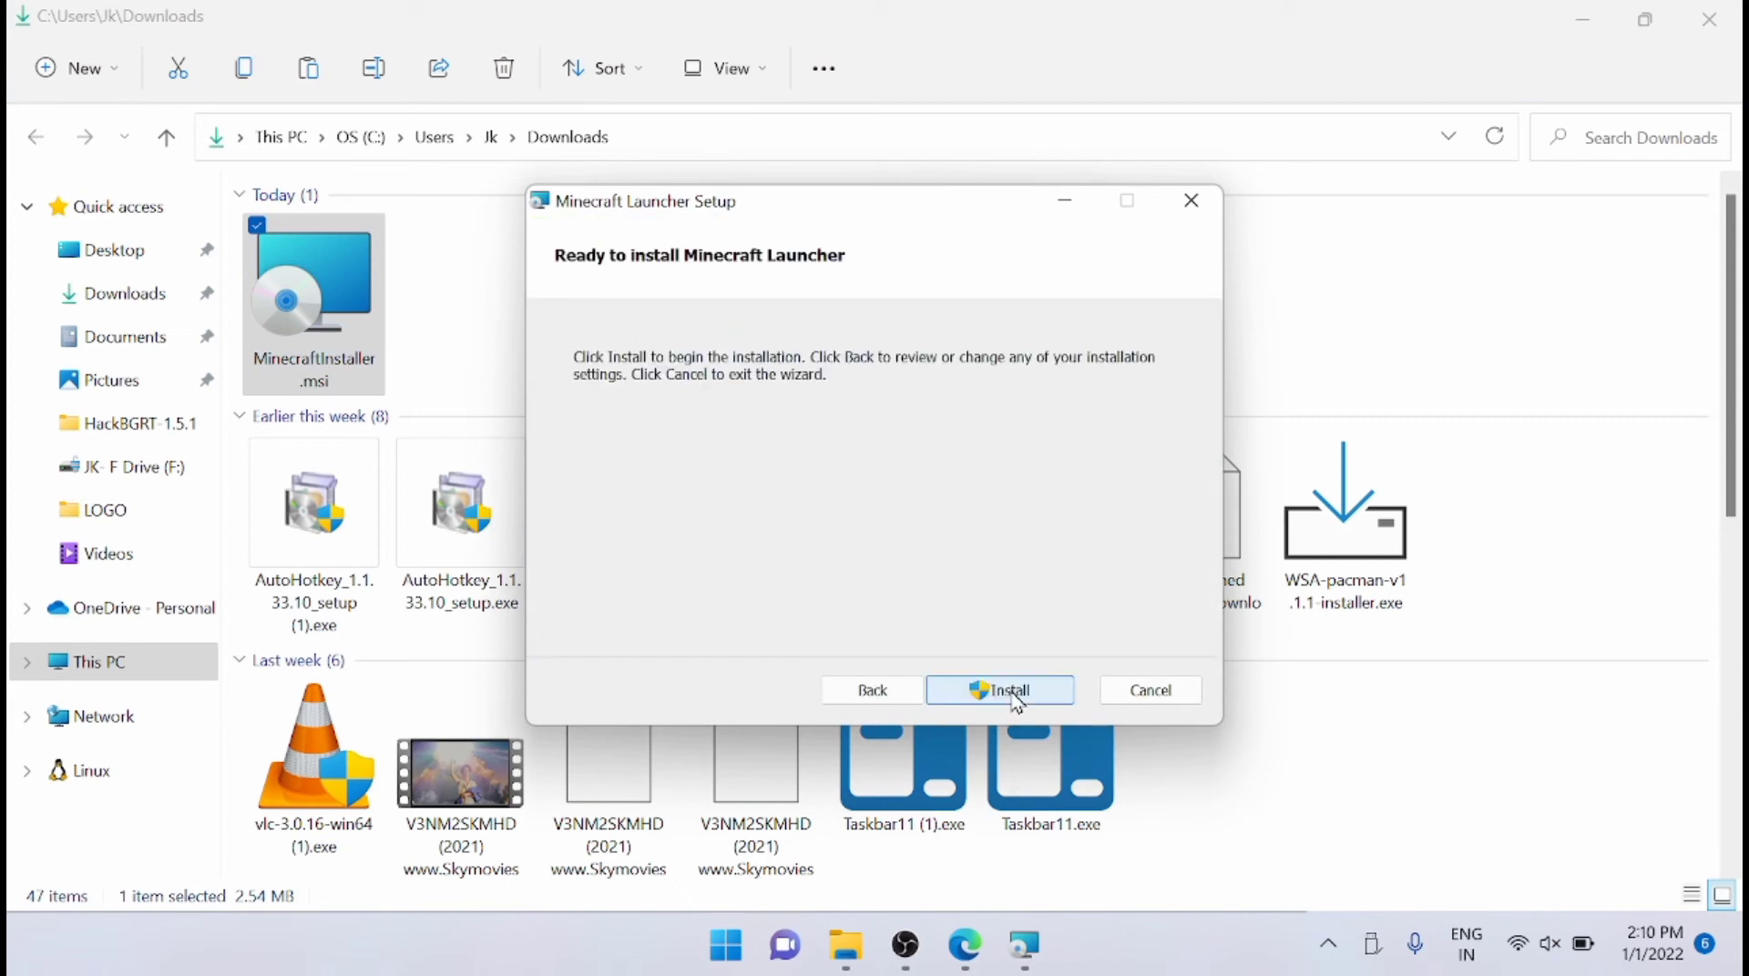
{"action": "left_click", "coordinate": [1016, 697]}
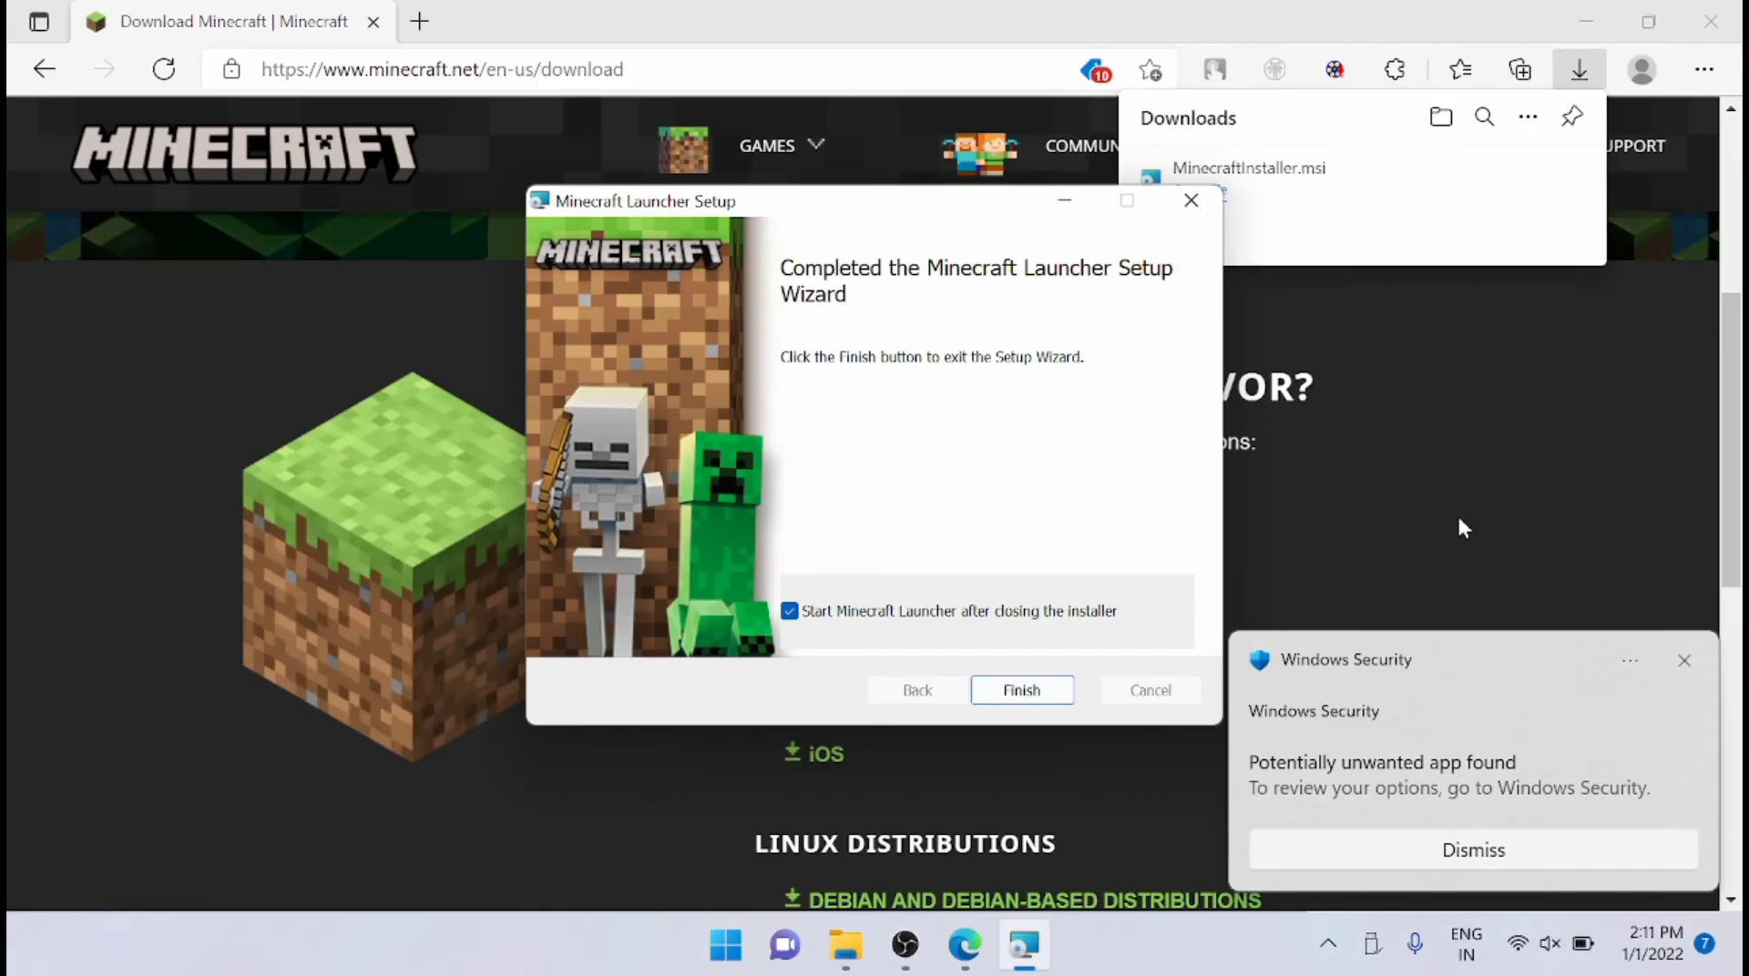
{"action": "left_click", "coordinate": [1586, 21]}
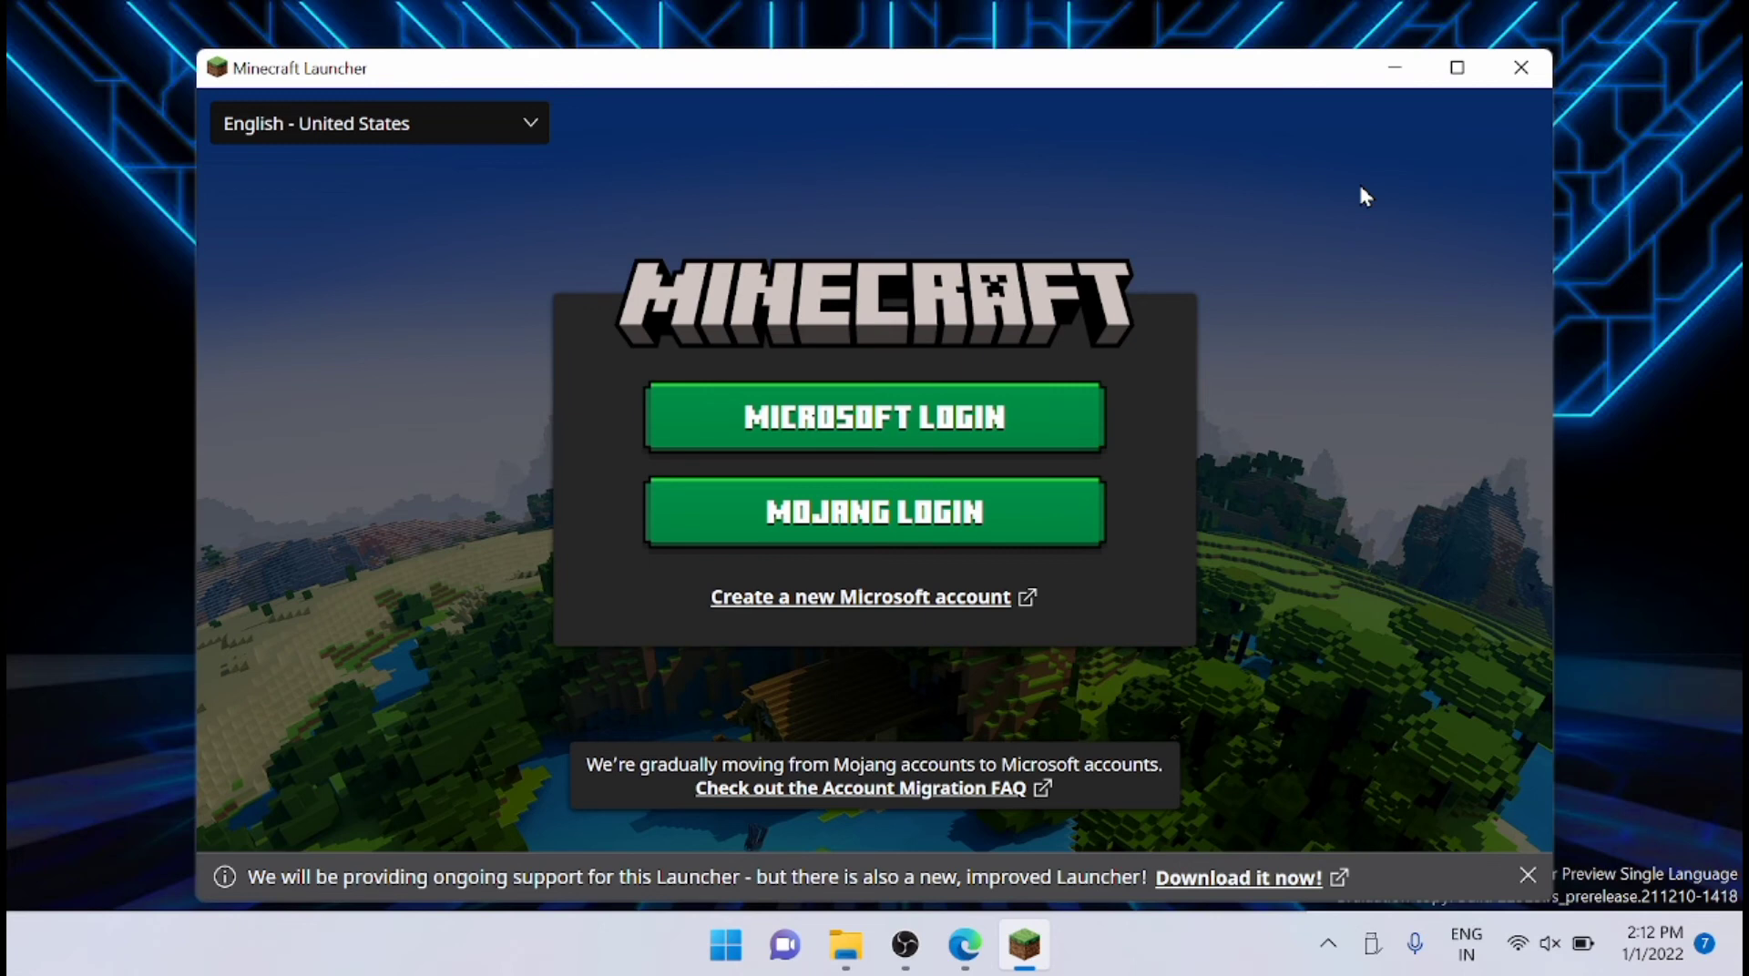
Start compatibility troubleshooting on the desktop Minecraft Launcher shortcut.
{"action": "left_click", "coordinate": [1393, 73]}
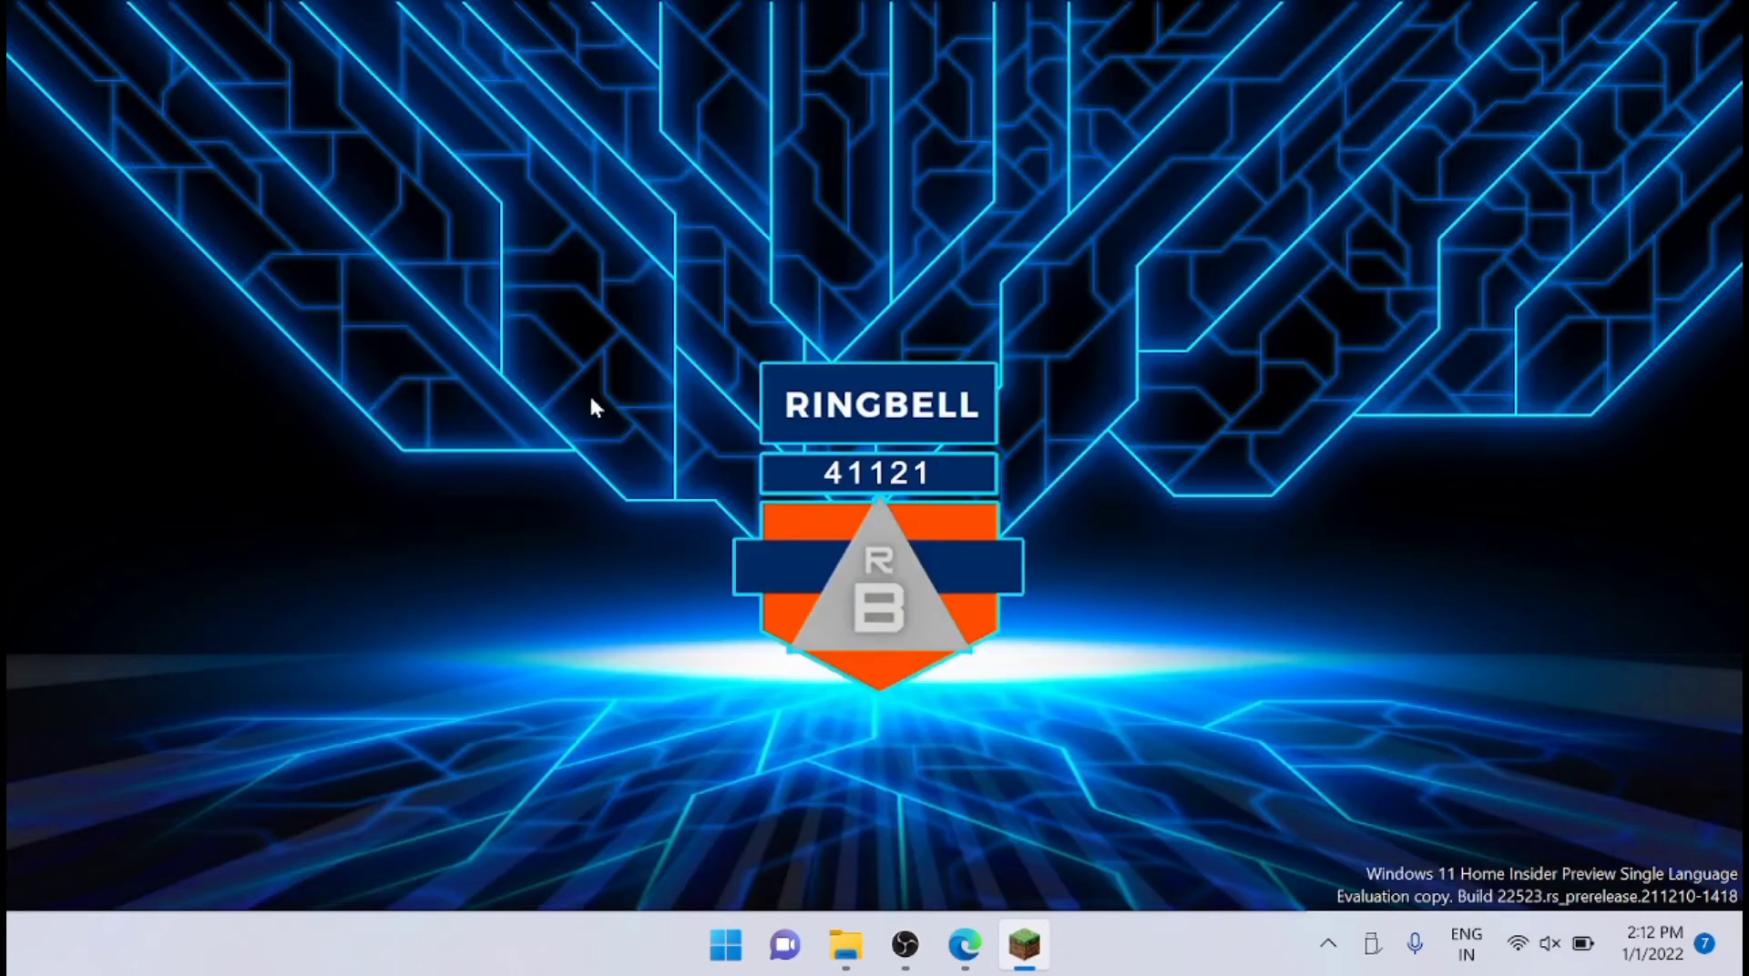
{"action": "double_click", "coordinate": [591, 399]}
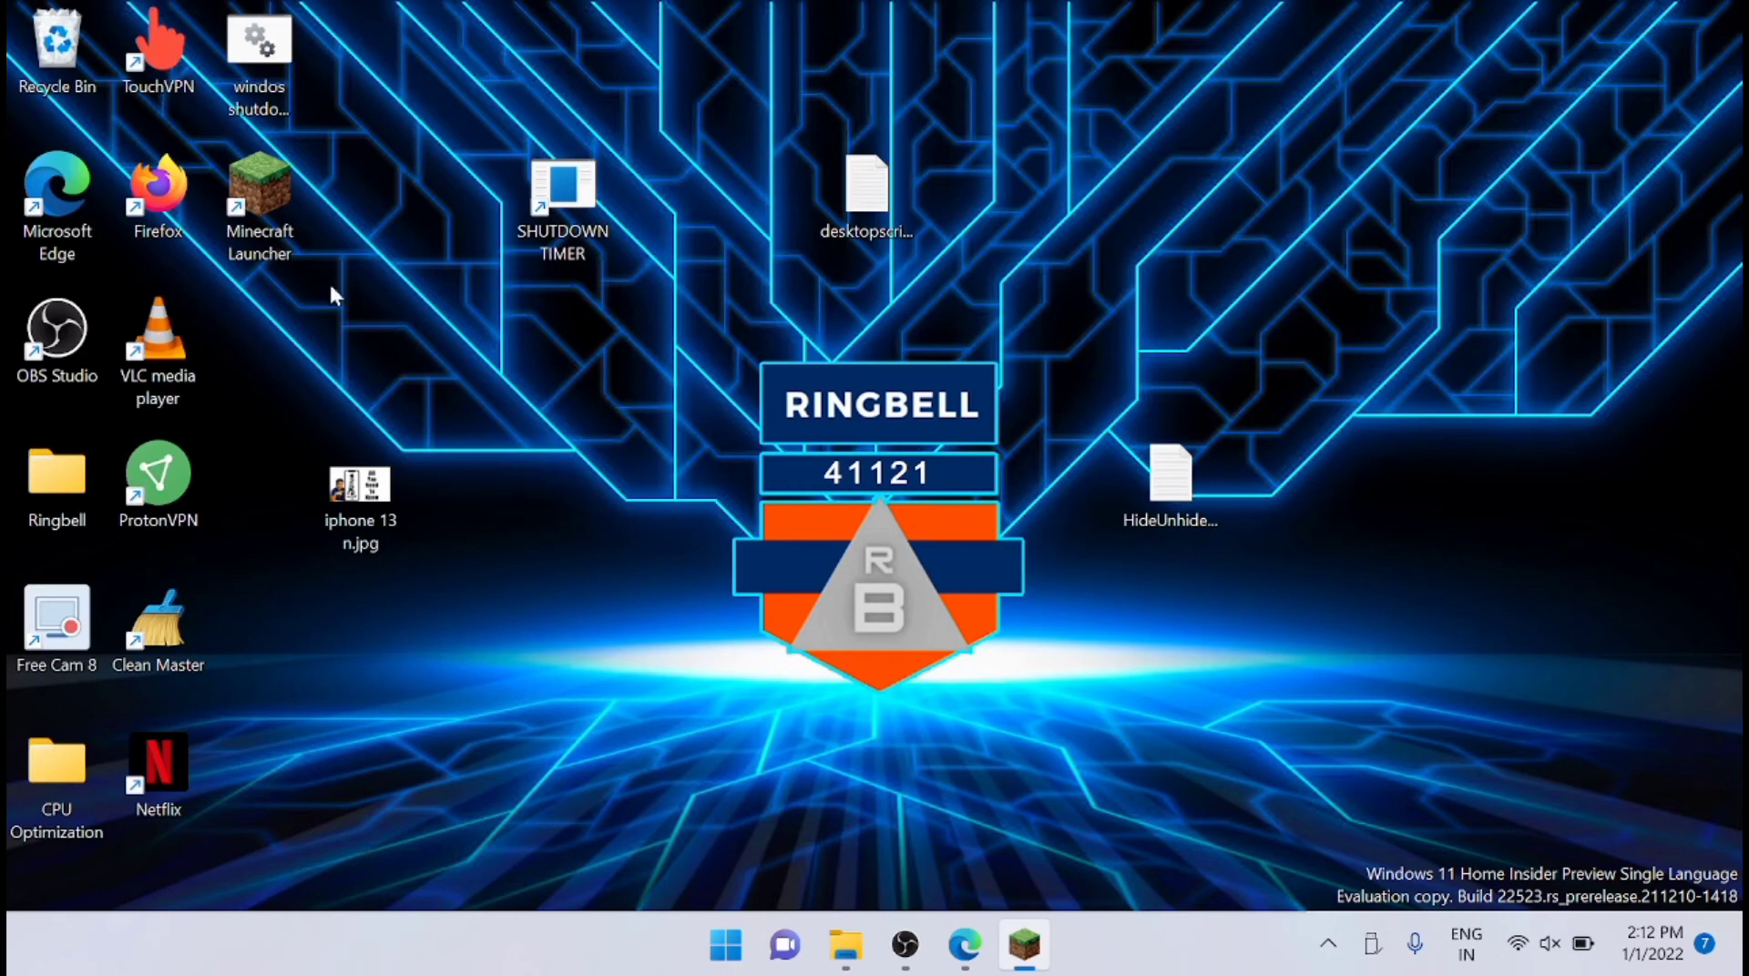
{"action": "right_click", "coordinate": [261, 242]}
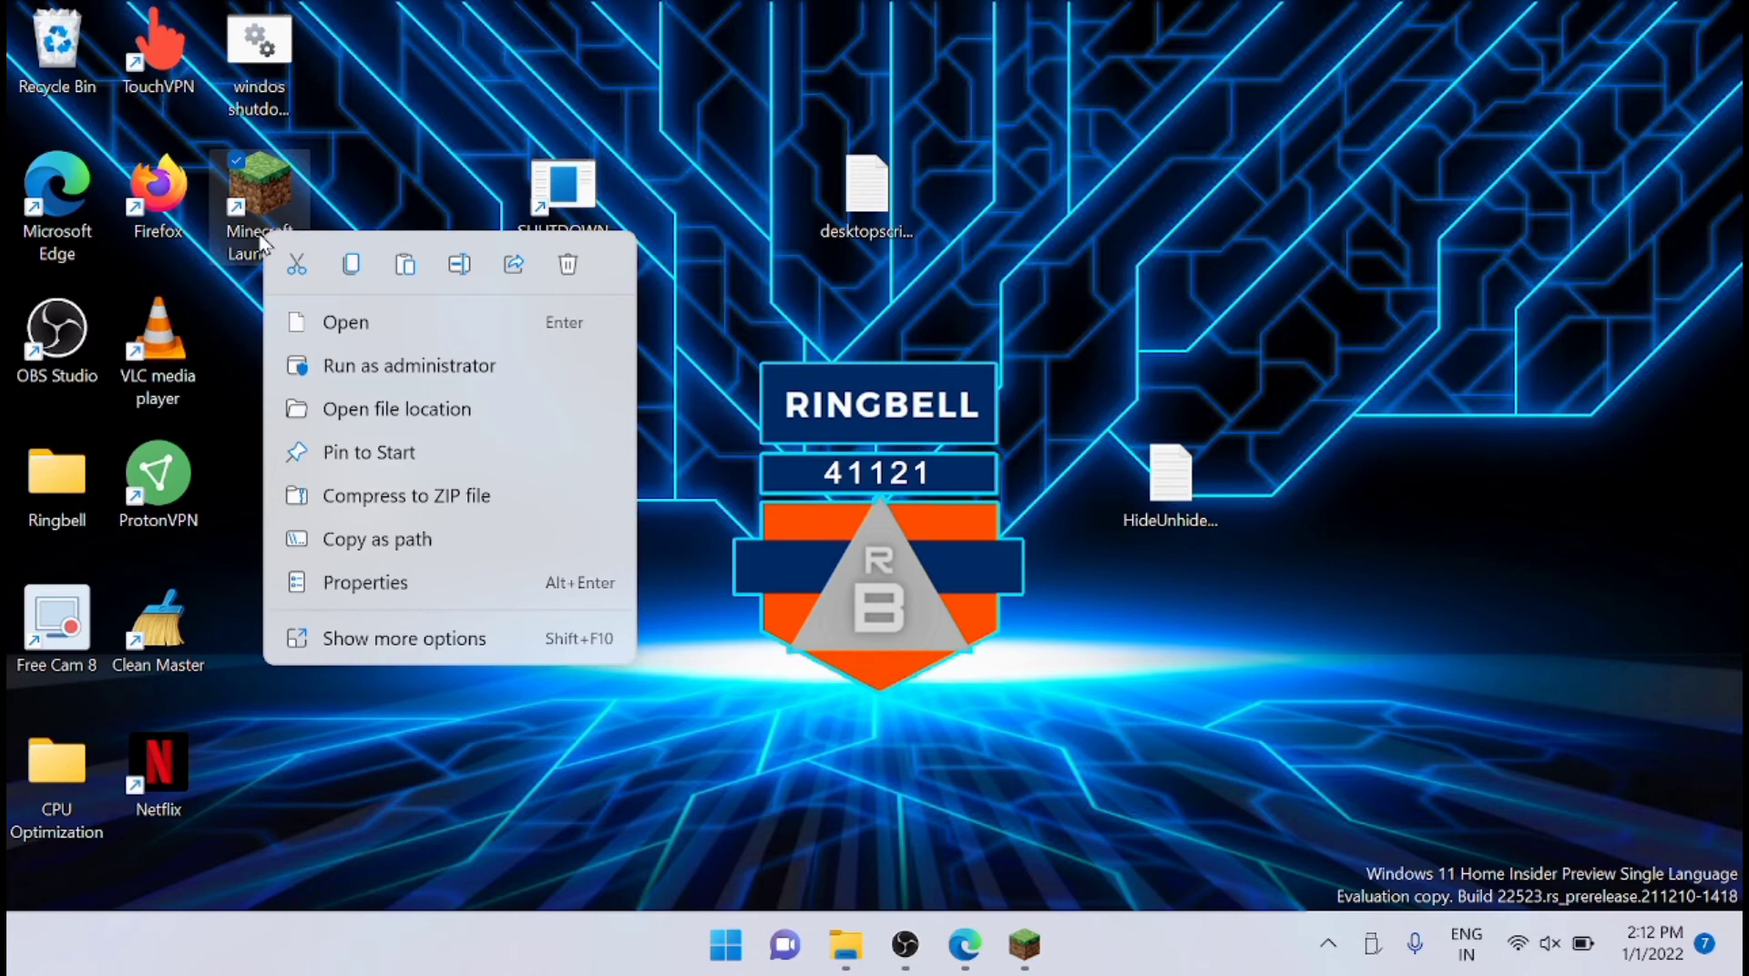
{"action": "left_click", "coordinate": [425, 642]}
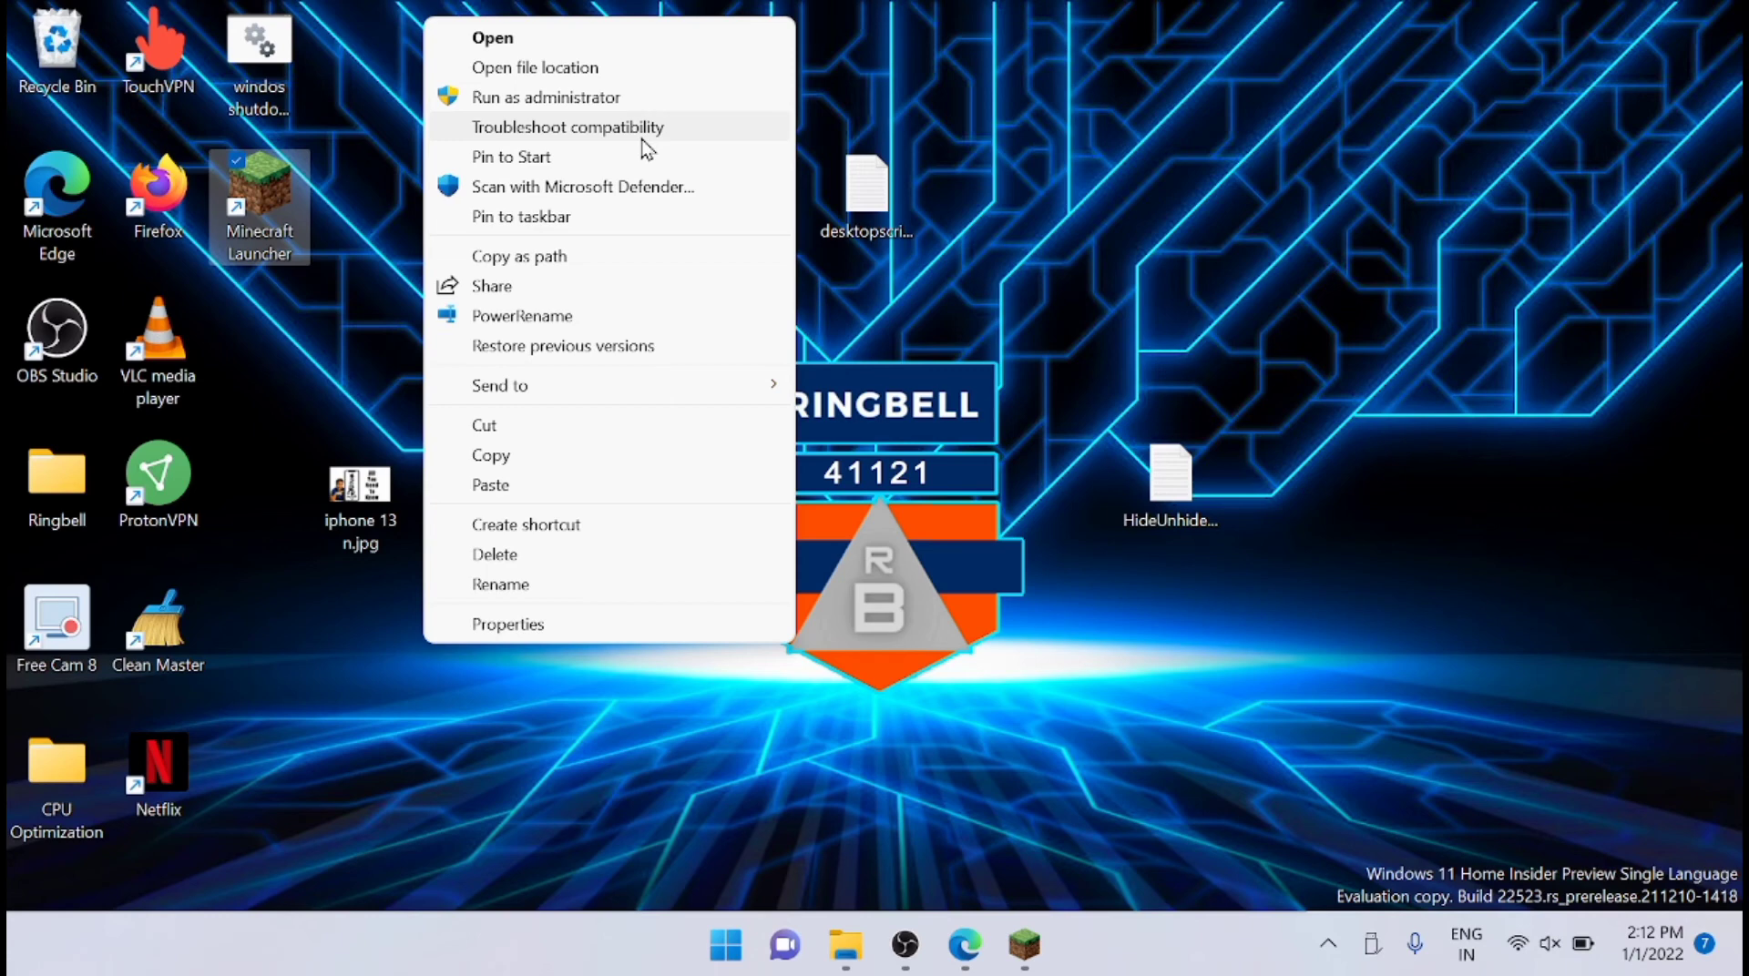
{"action": "left_click", "coordinate": [642, 137]}
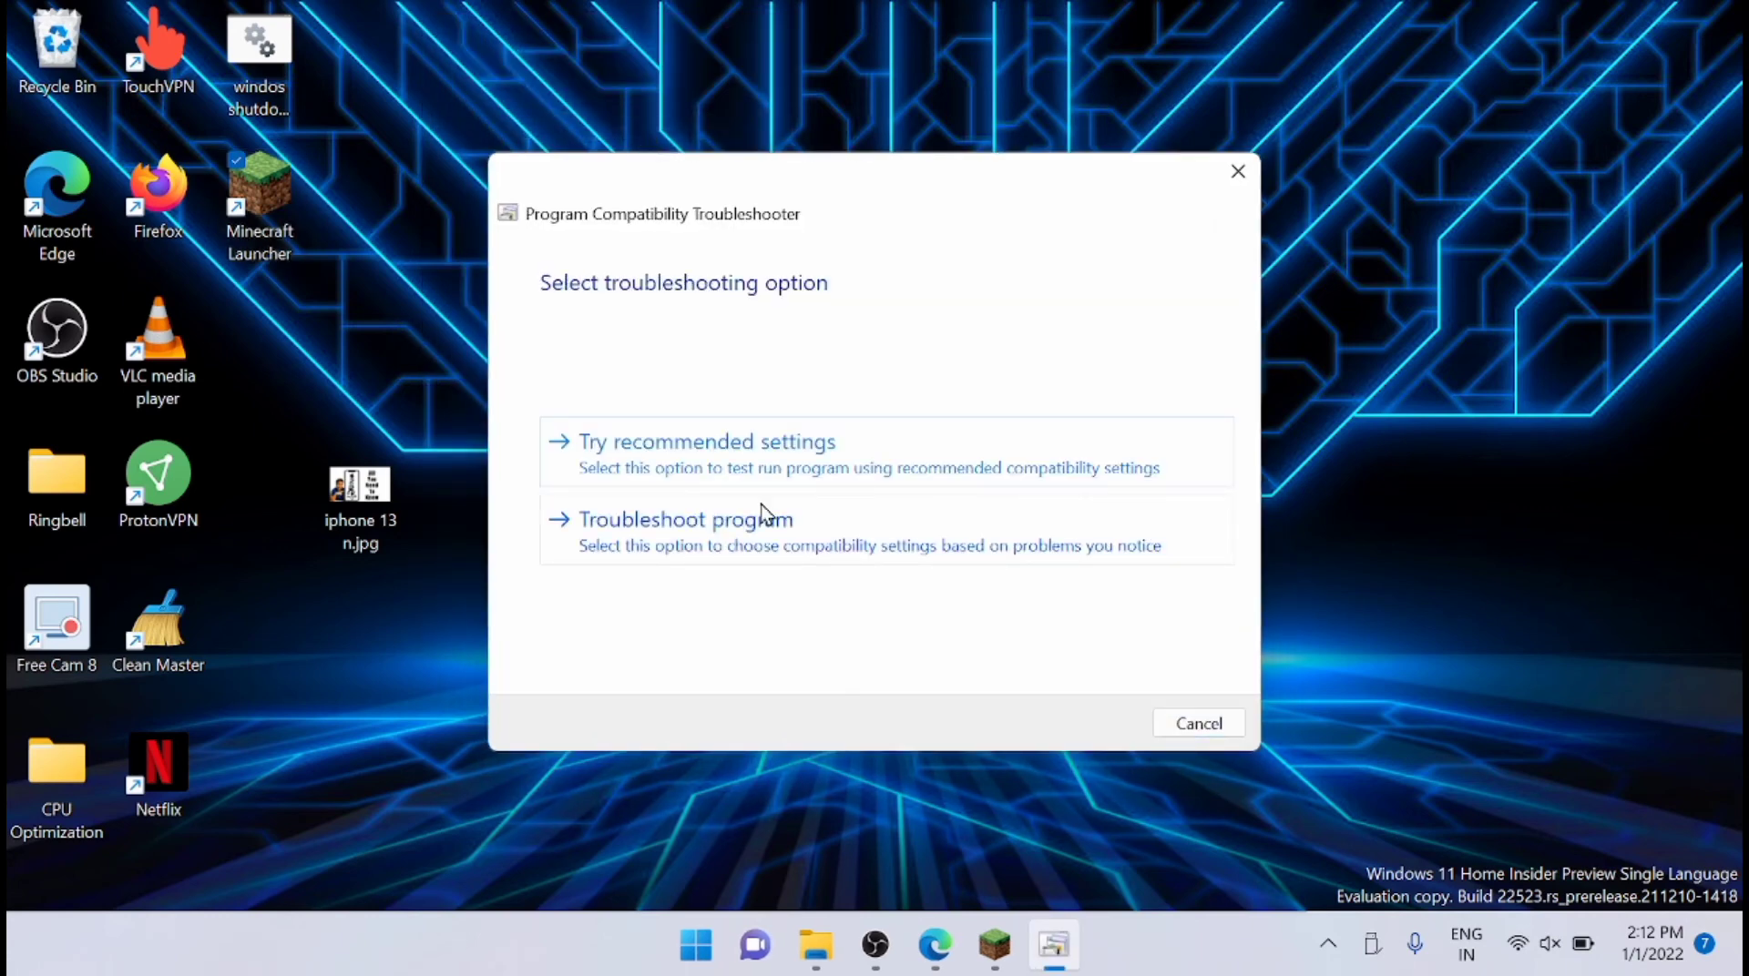
Report the launcher worked in earlier Windows versions and choose Windows 8.
{"action": "left_click", "coordinate": [779, 552]}
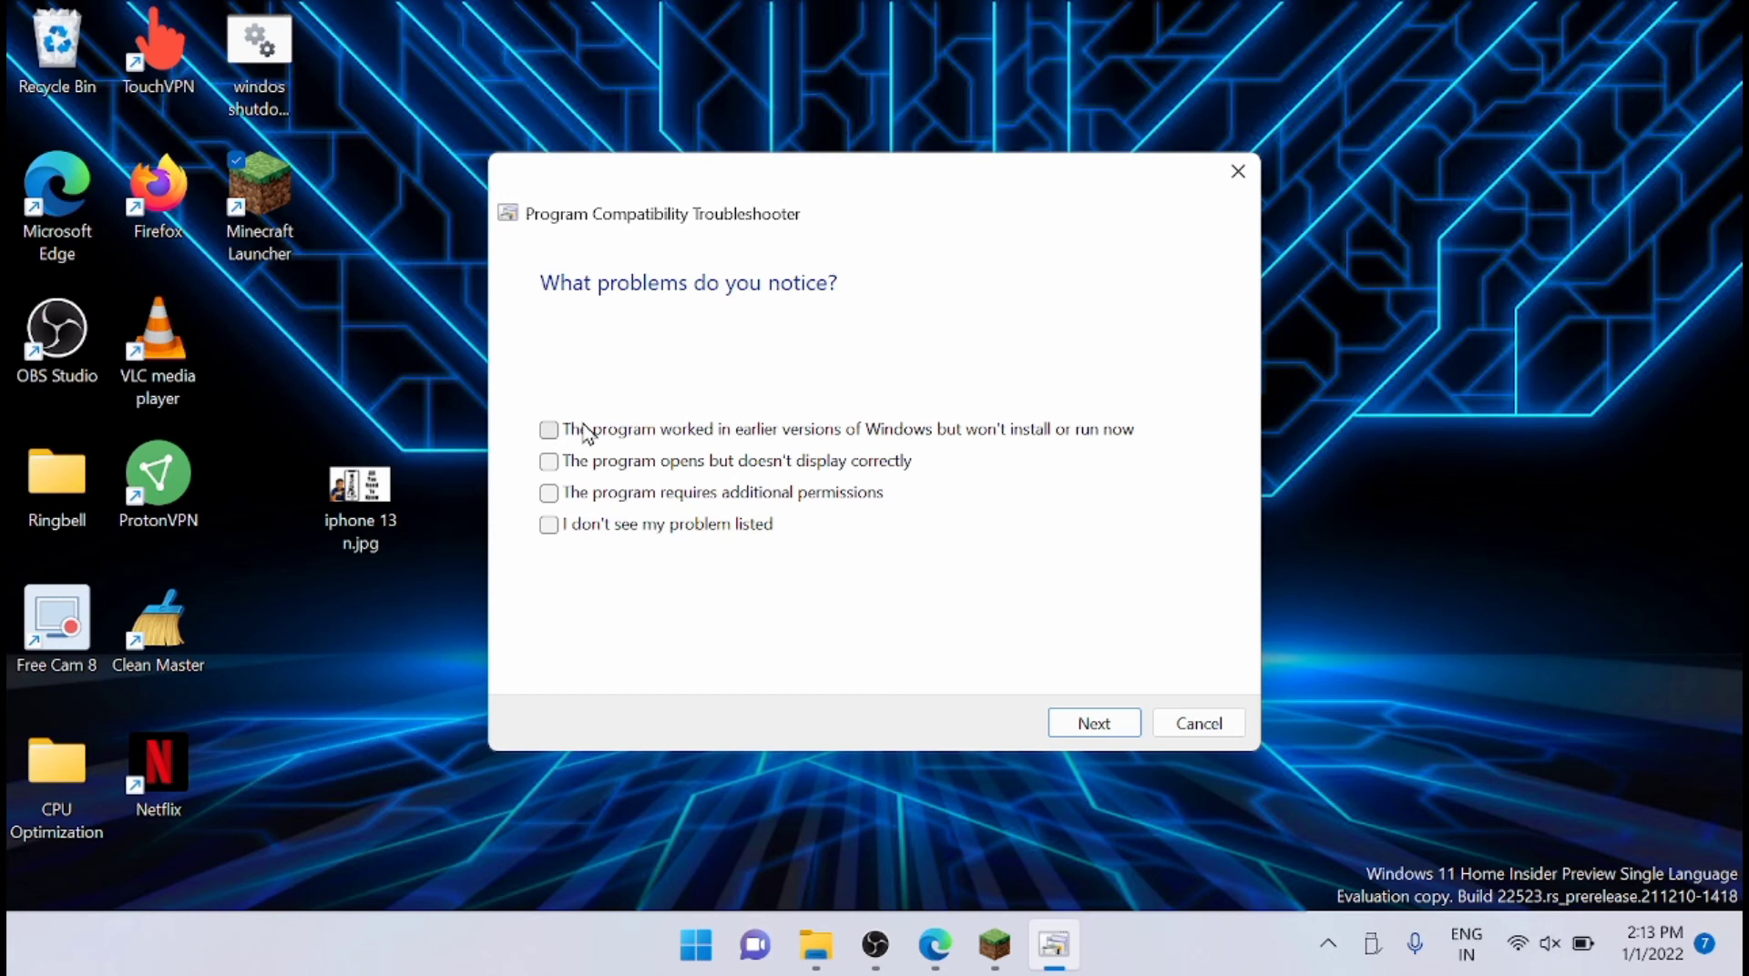
{"action": "left_click", "coordinate": [549, 430]}
{"action": "left_click", "coordinate": [1088, 727]}
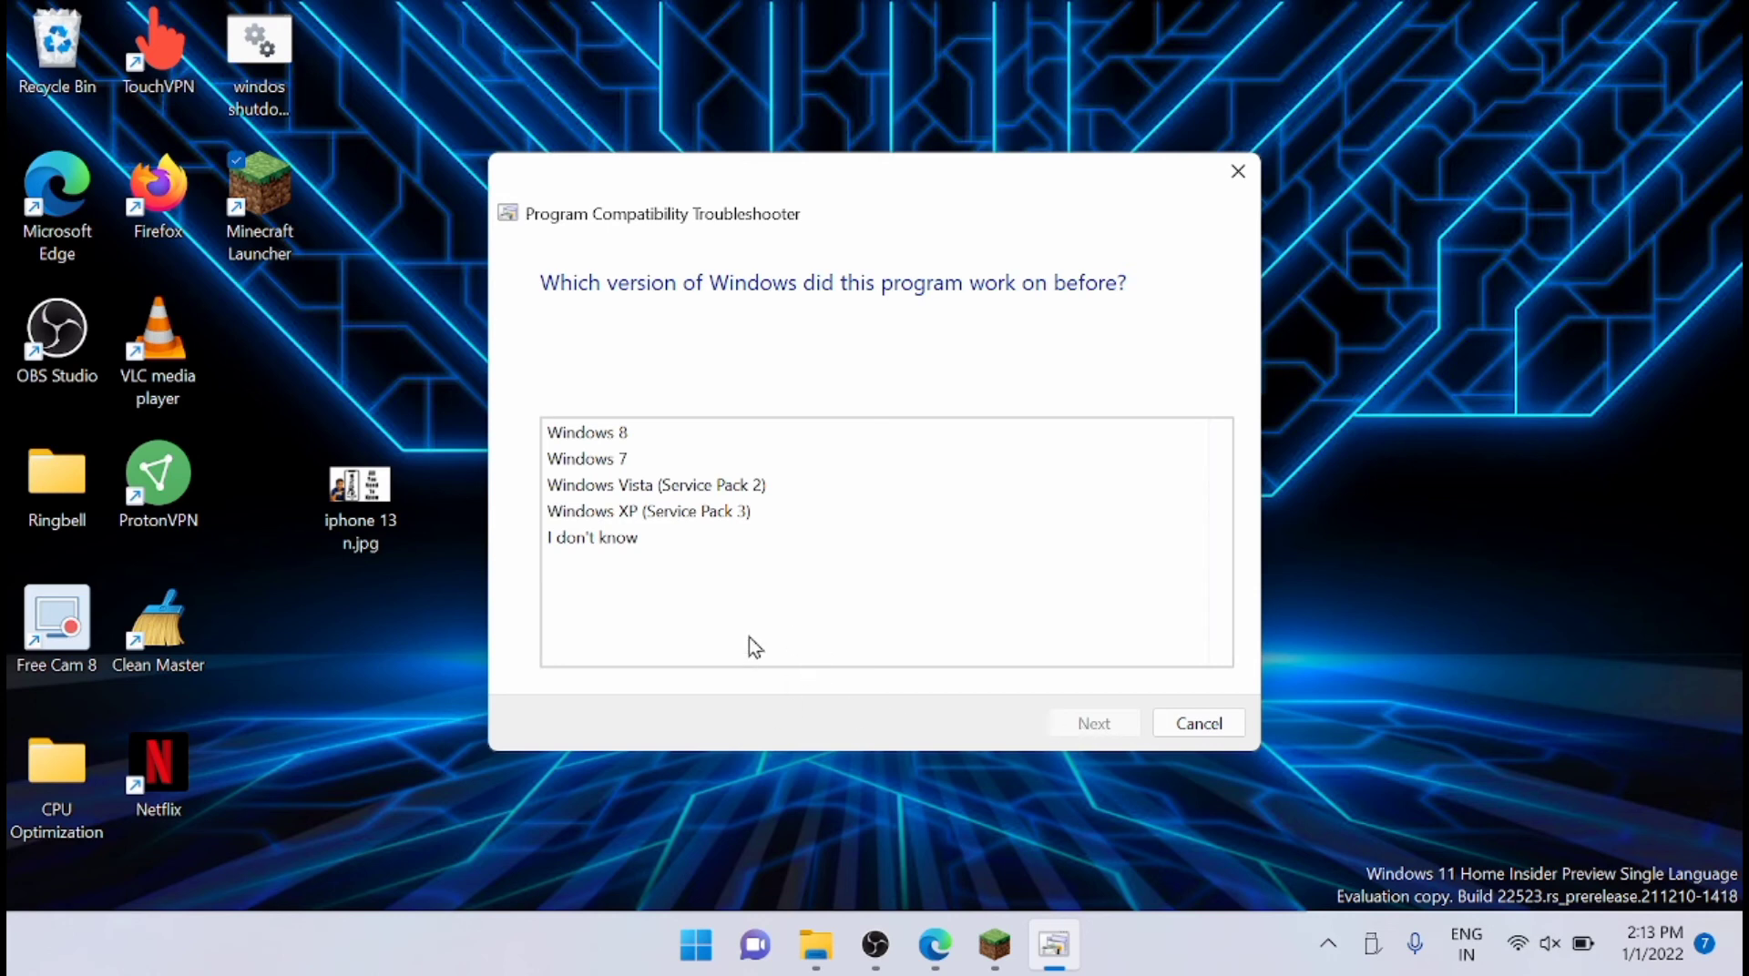
{"action": "left_click", "coordinate": [657, 434]}
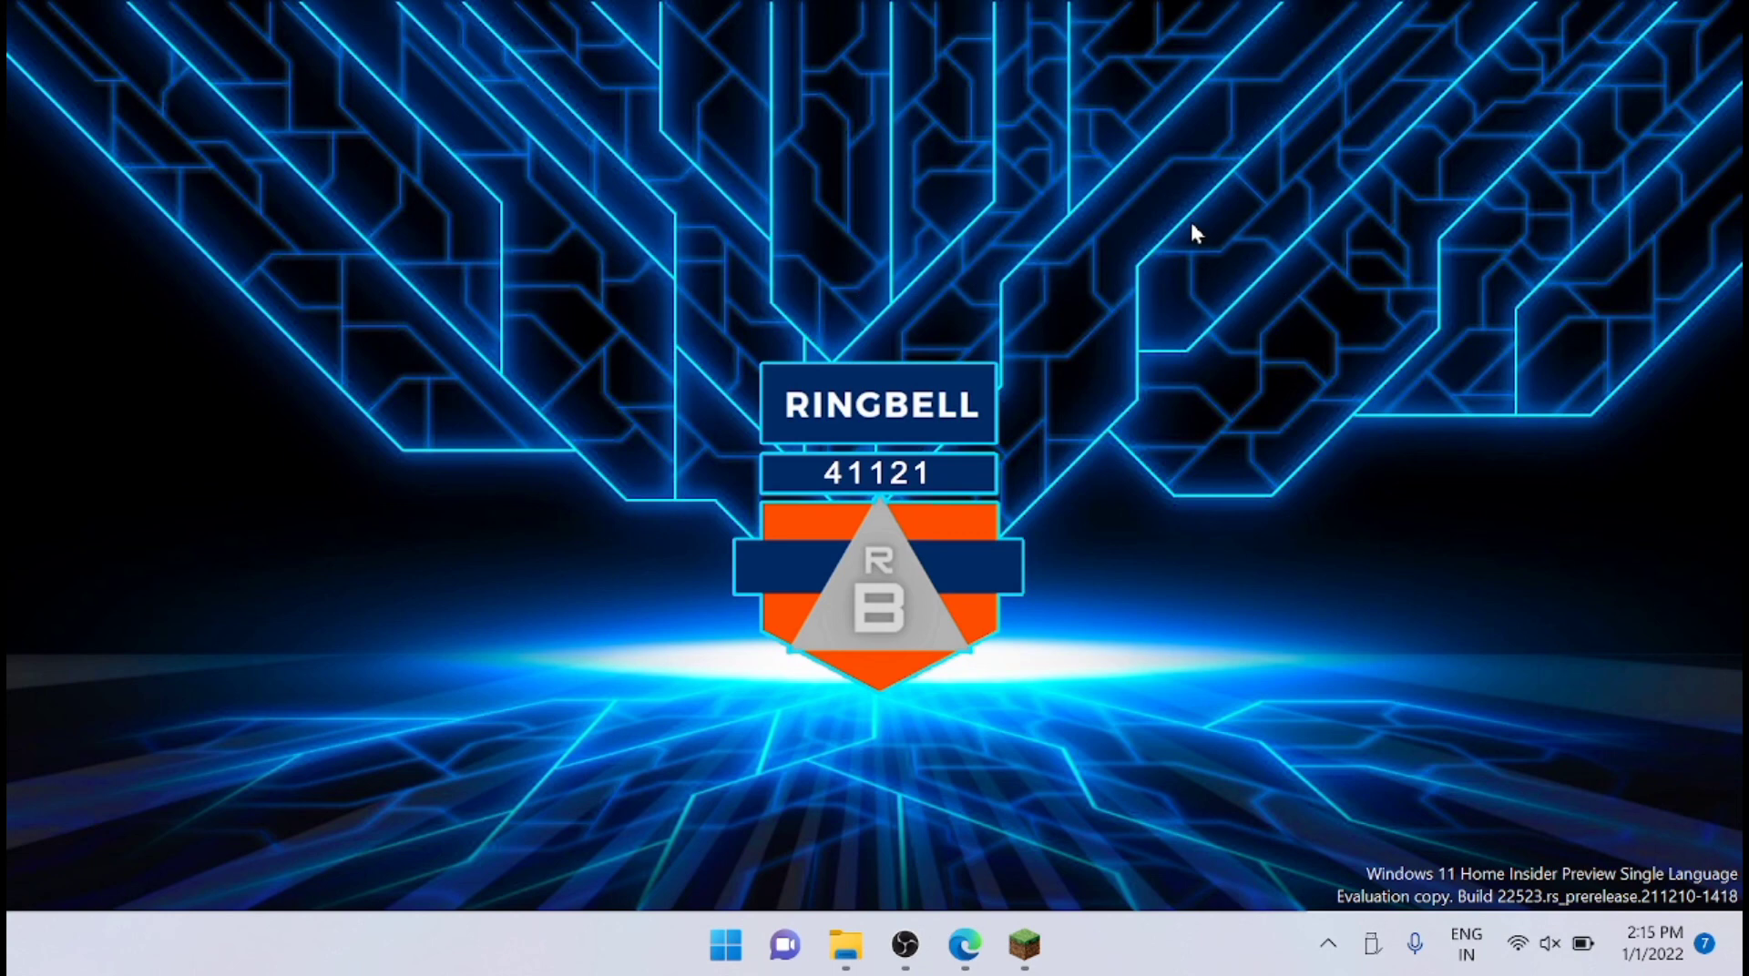
Restore the minimised Minecraft Launcher from the taskbar to its login screen.
{"action": "left_click", "coordinate": [1044, 949]}
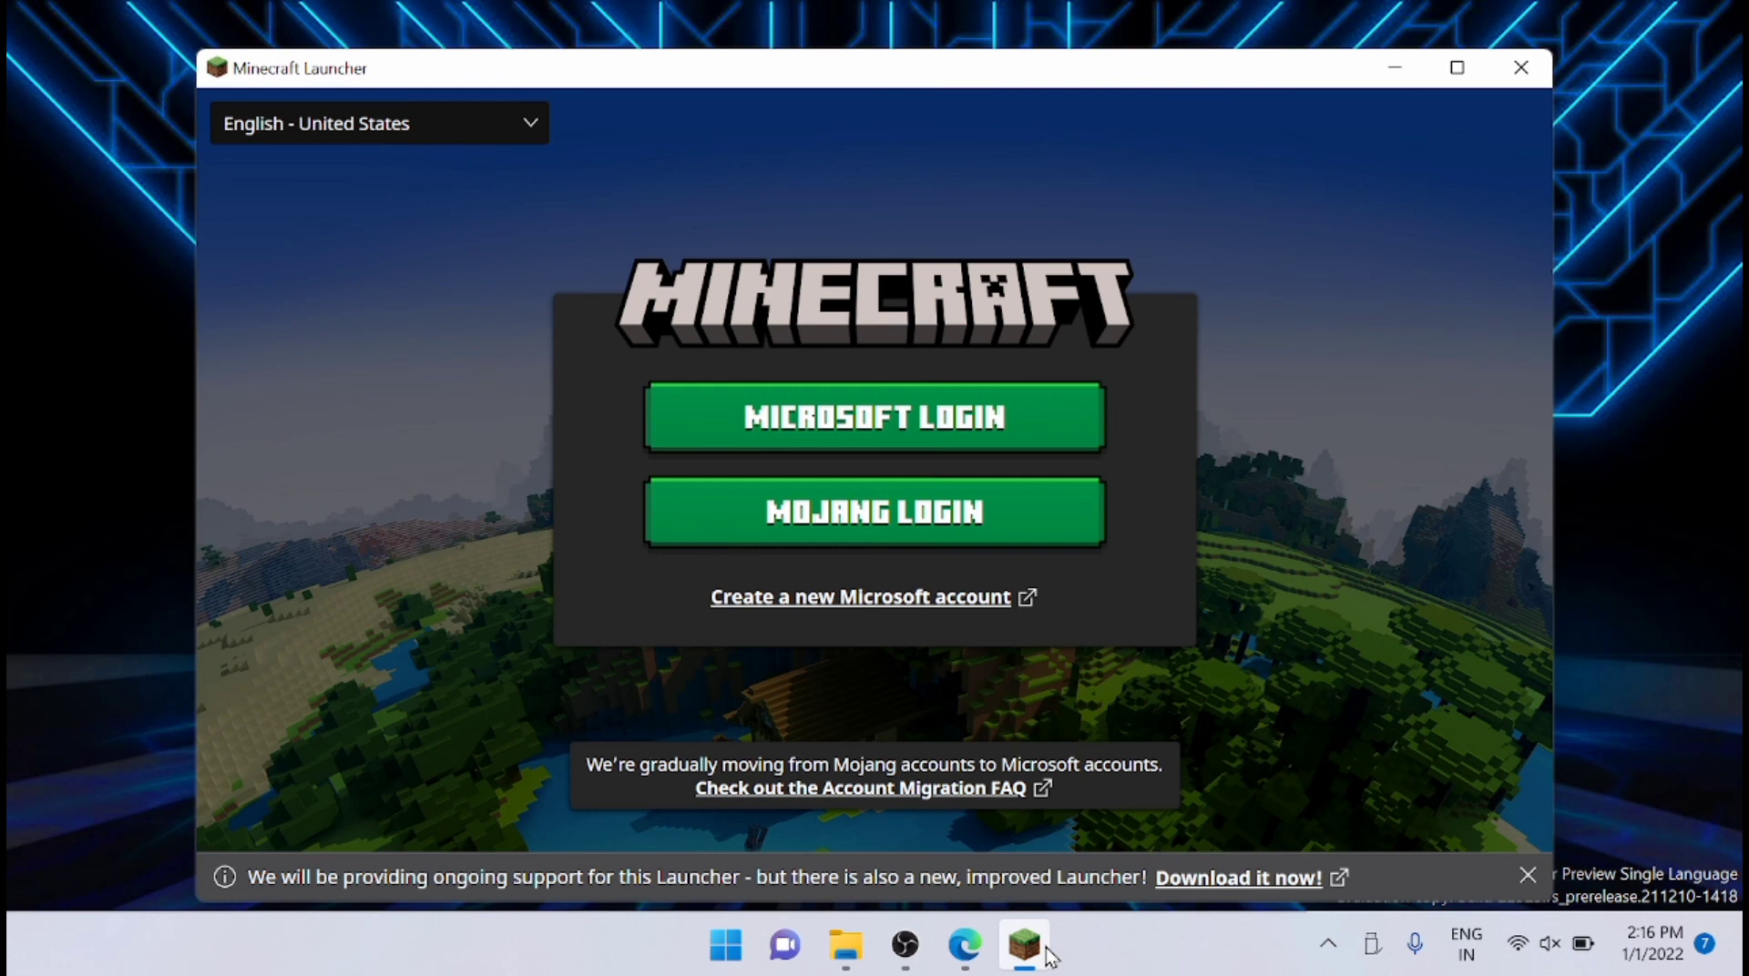